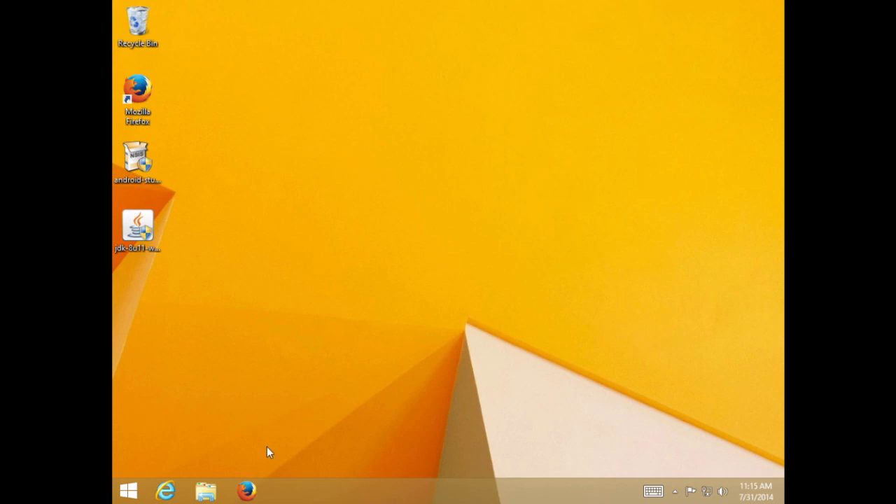
Switch to Firefox, search the web for "java" and open the java.com site from the results.
click(248, 492)
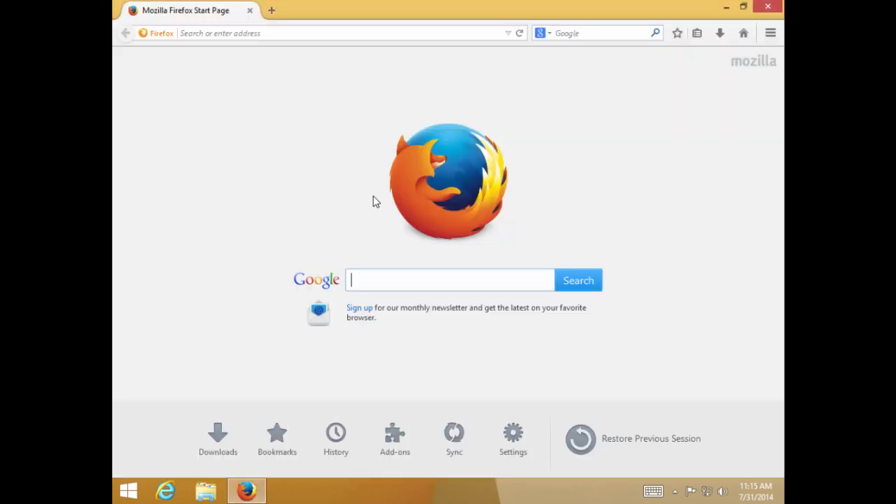
click(585, 34)
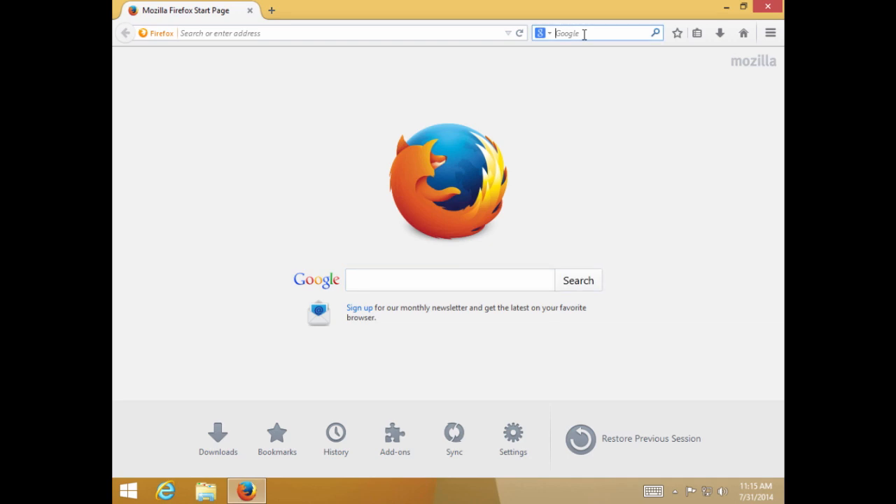
text(java)
key(Return)
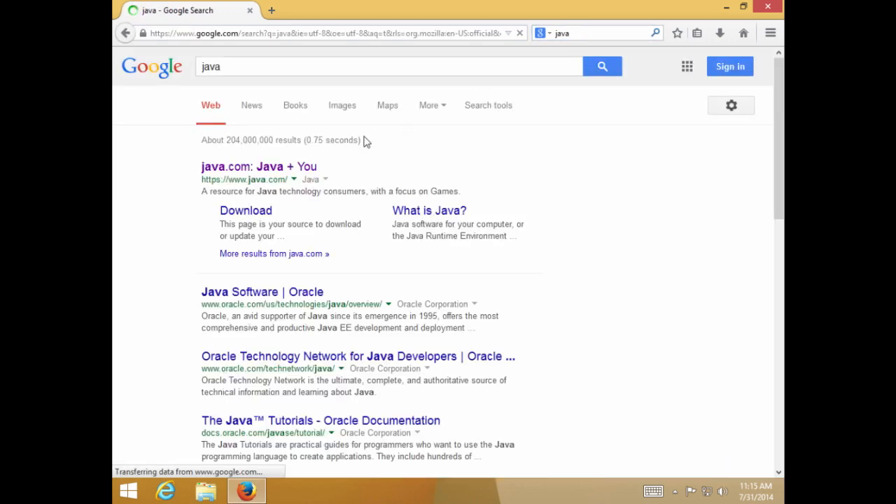
click(294, 168)
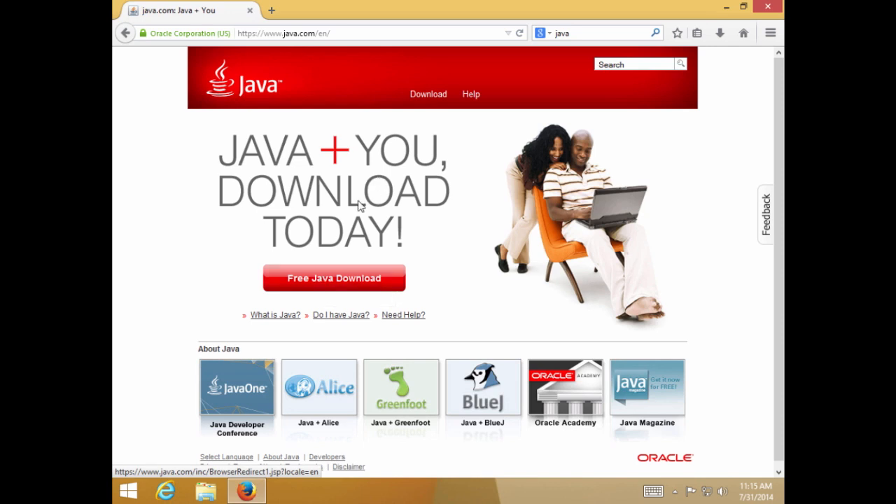
Go through java.com's list of all Java downloads to the JDK information and open Oracle's Java SE 8u11 JDK download page.
click(334, 278)
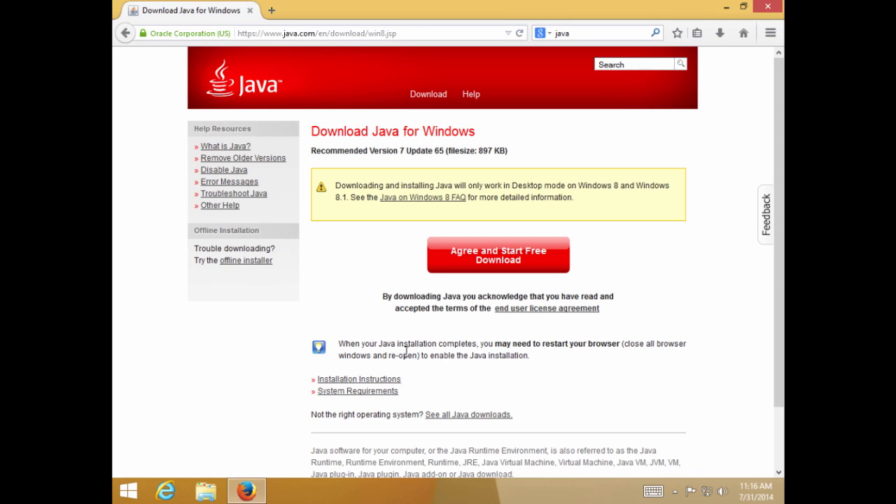
click(449, 419)
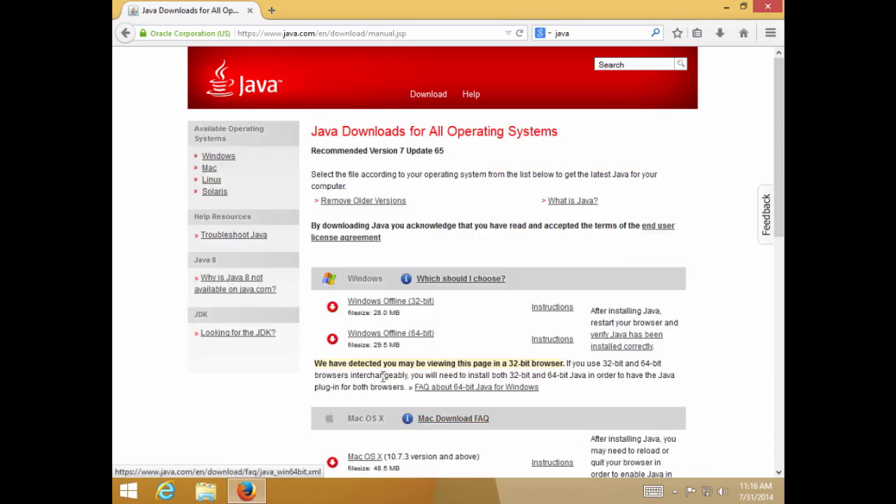
click(266, 340)
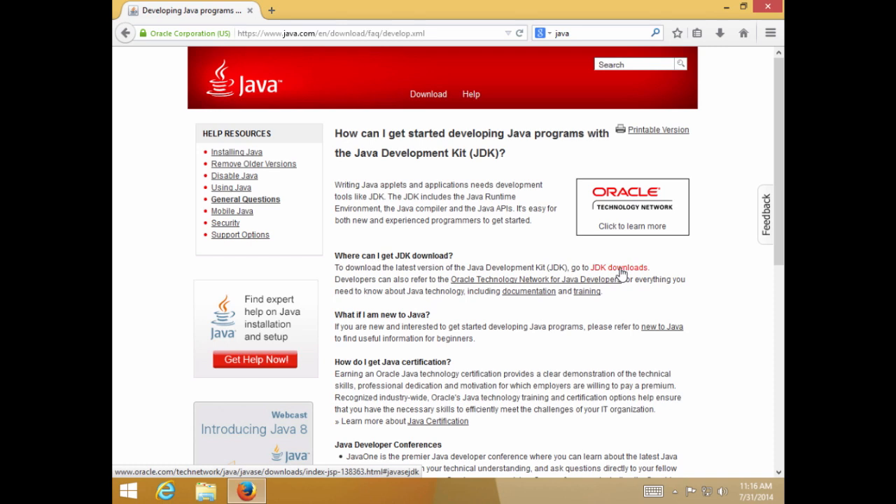
click(621, 273)
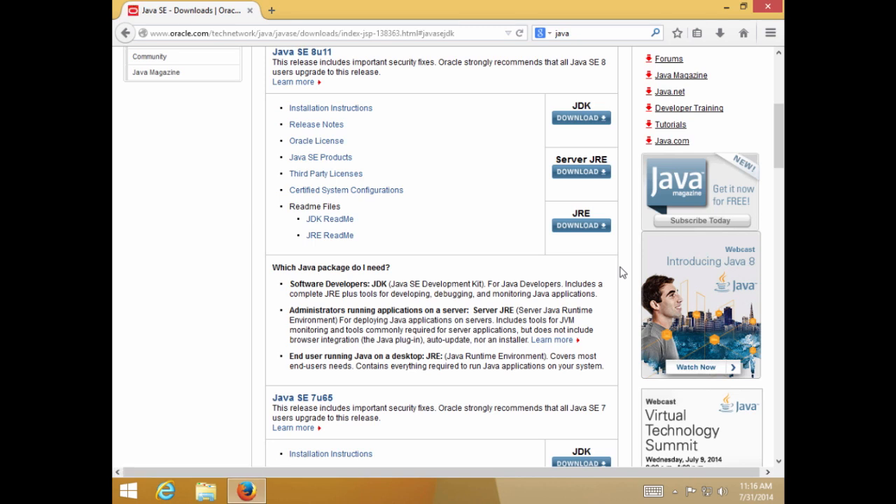
click(576, 119)
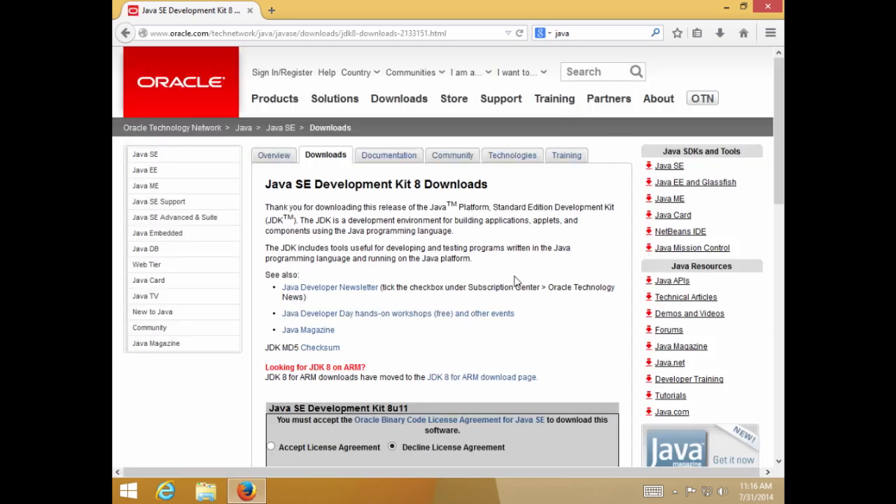
Accept the JDK 8u11 license agreement and request jdk-8u11-windows-x64.exe, cancelling the save prompt.
scroll(515, 280, down, 5)
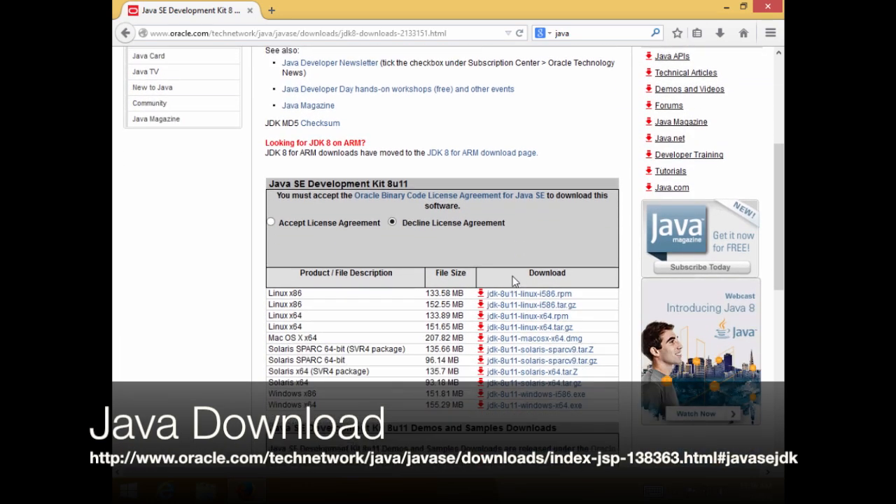
click(270, 223)
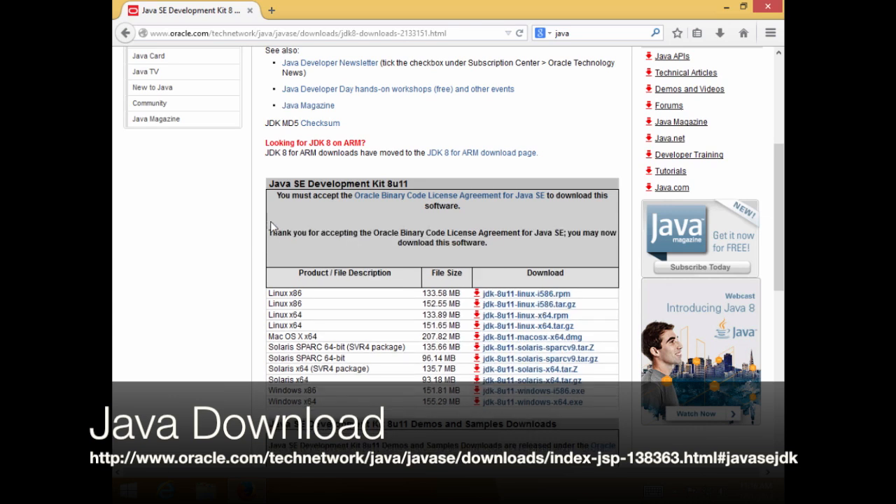
click(510, 405)
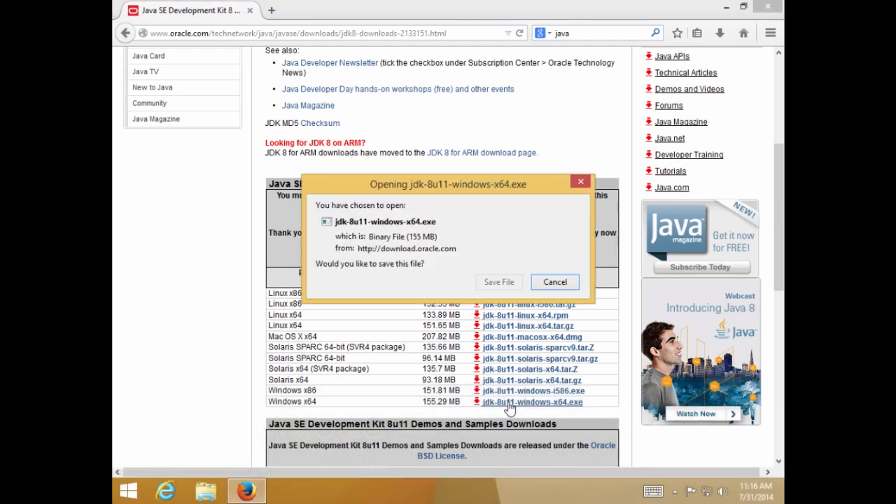
click(554, 283)
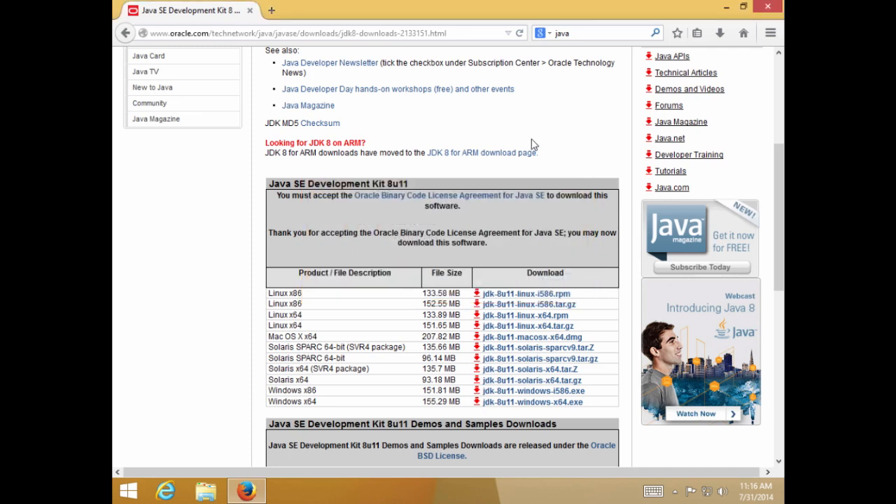
Search for "android studio" in a new browser tab and open the Android Developers page for it.
scroll(531, 145, up, 5)
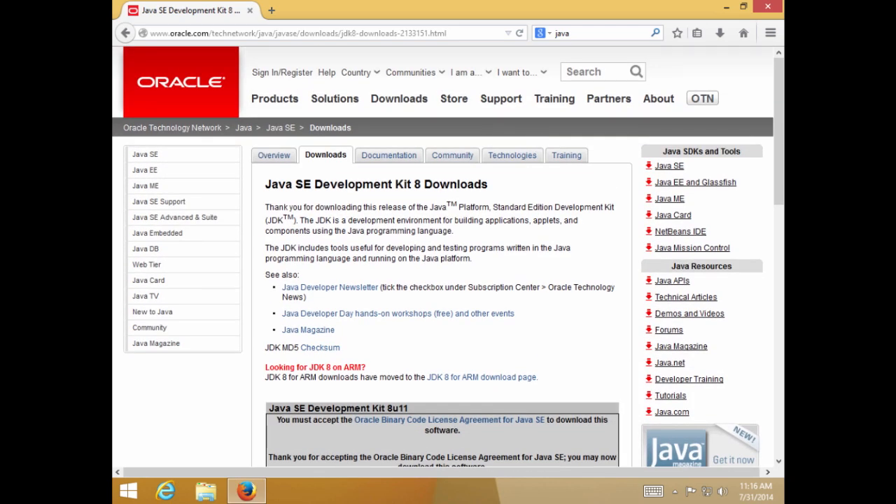
click(271, 10)
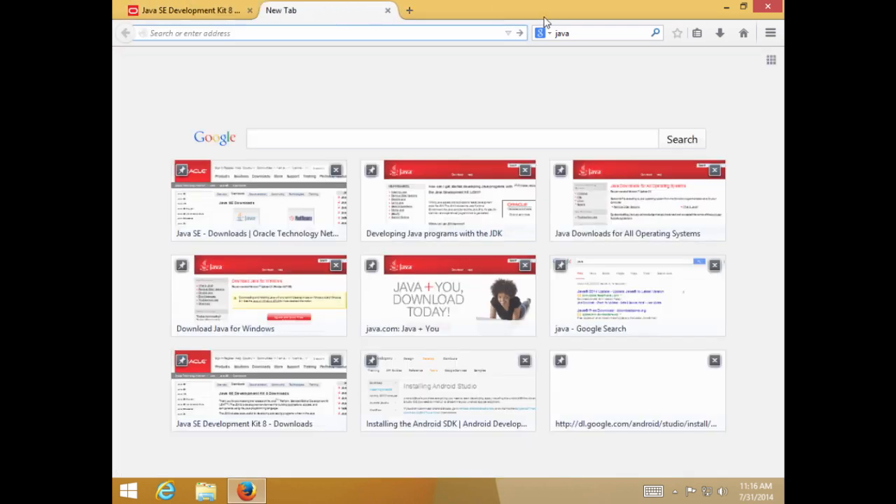
click(573, 33)
text(android studio)
key(Return)
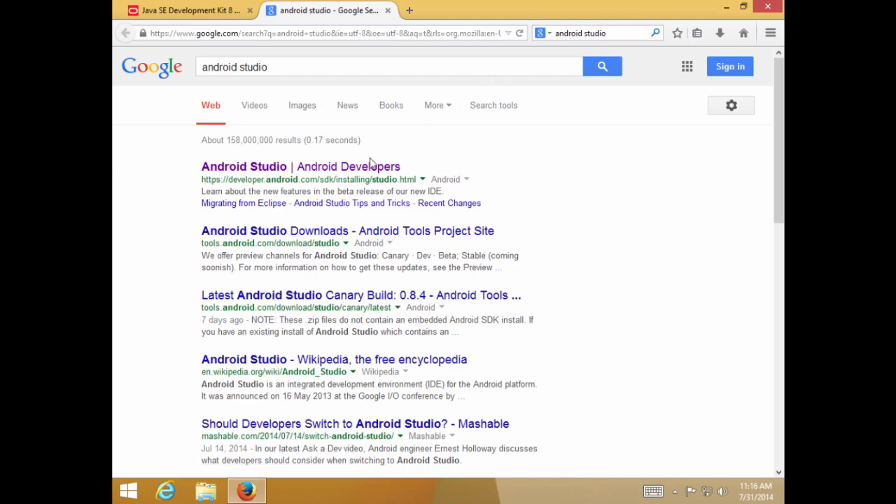
click(368, 165)
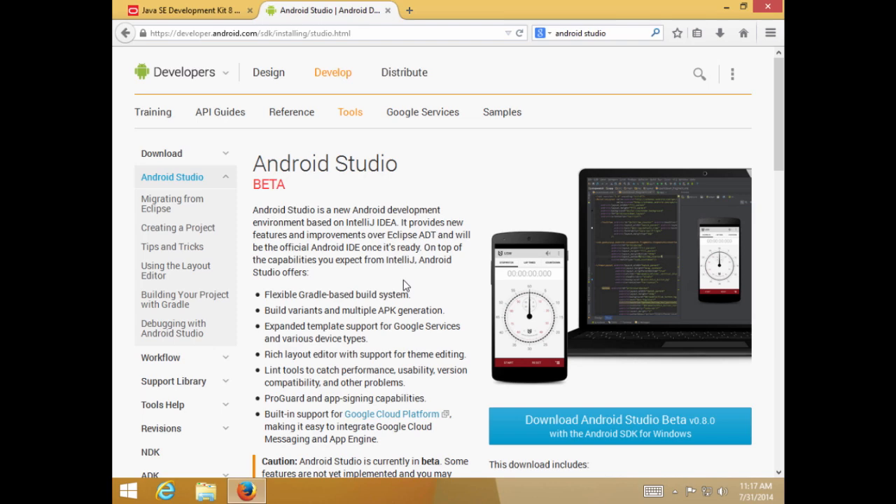
Agree to the terms and request Android Studio Beta v0.8.0 for Windows, cancel the save prompt, and read the setup instructions.
scroll(403, 285, down, 2)
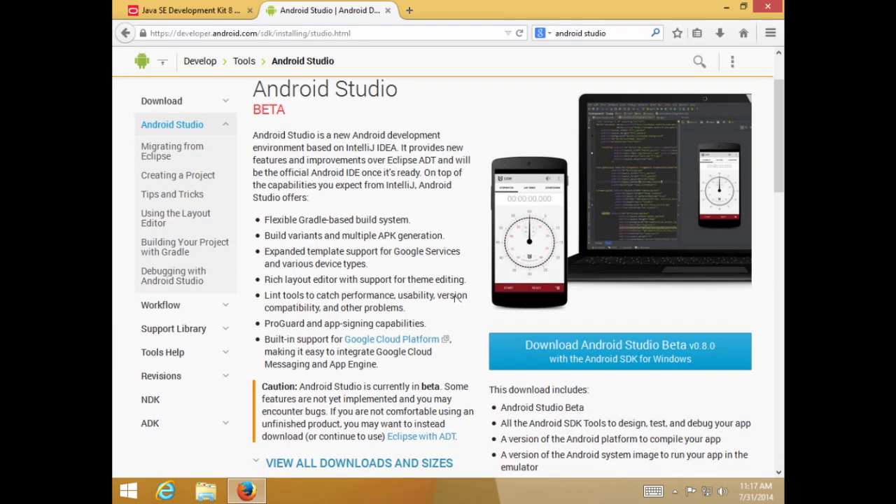
click(528, 348)
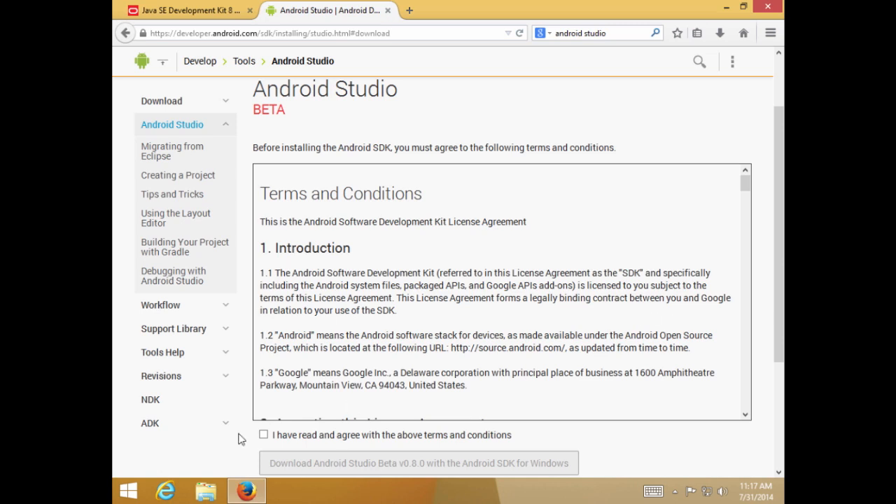
click(264, 434)
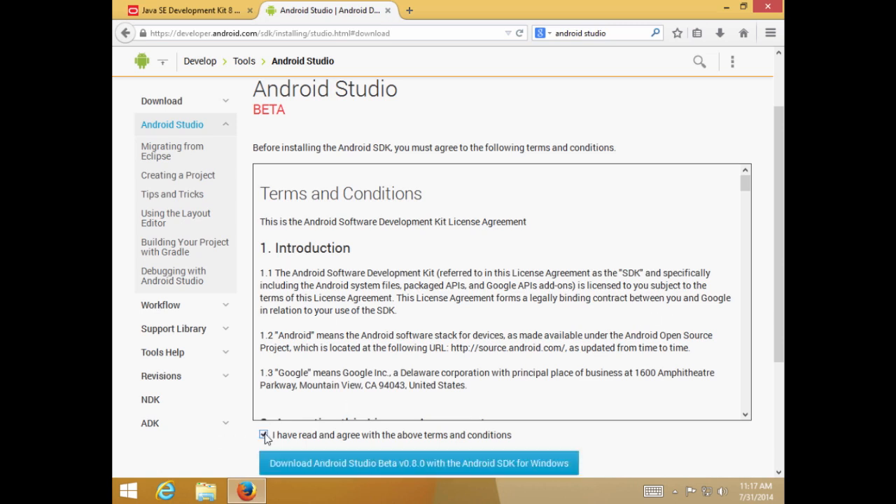
click(311, 464)
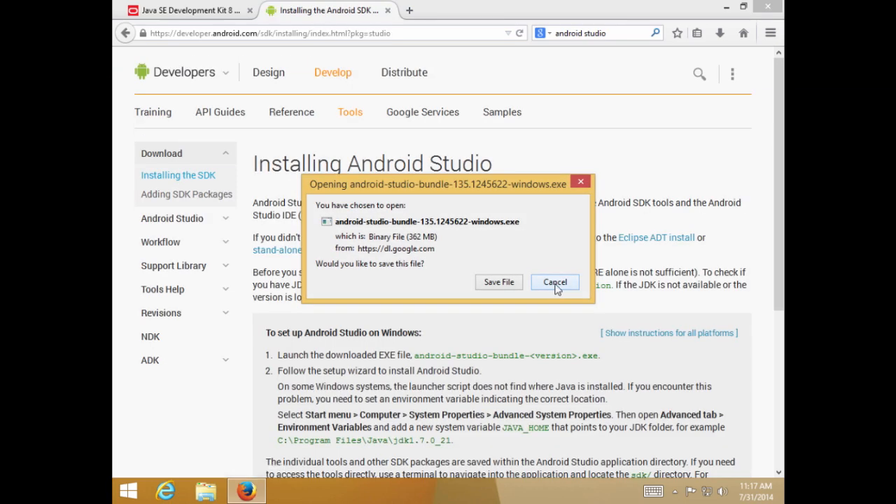
click(556, 283)
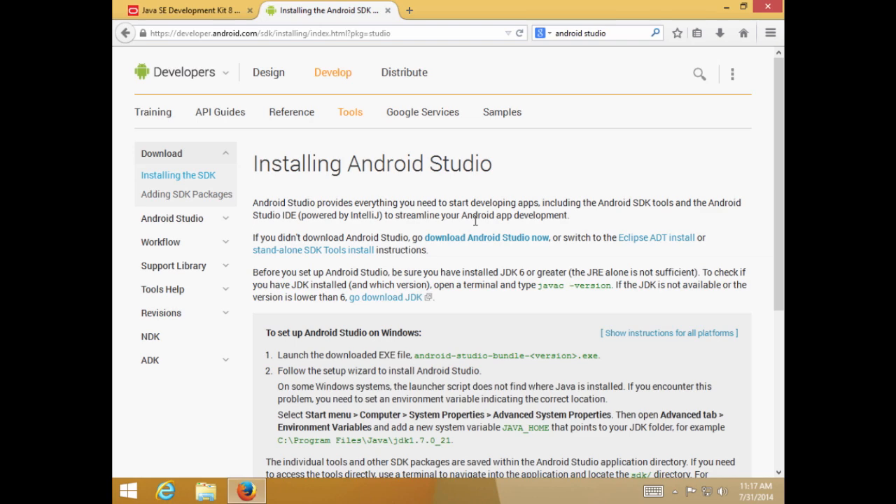
scroll(474, 220, down, 3)
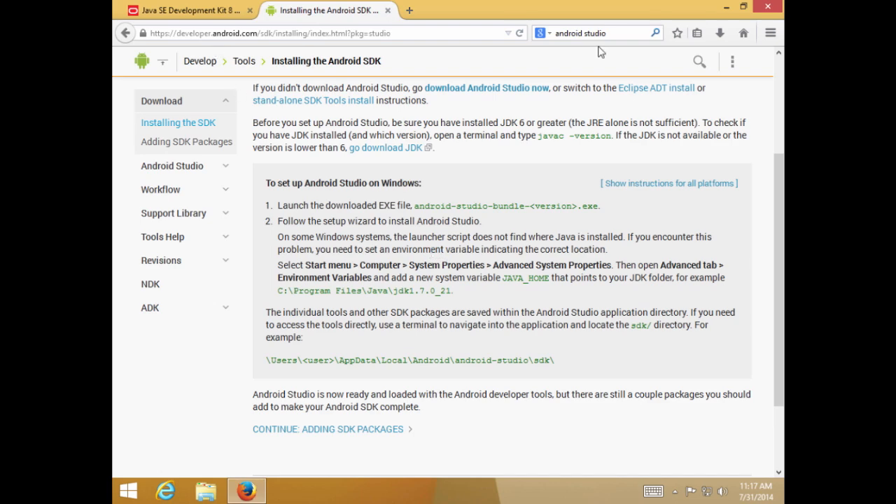
Minimize the browser, run the JDK 8u11 installer from the desktop and allow it to make changes to the computer.
click(725, 8)
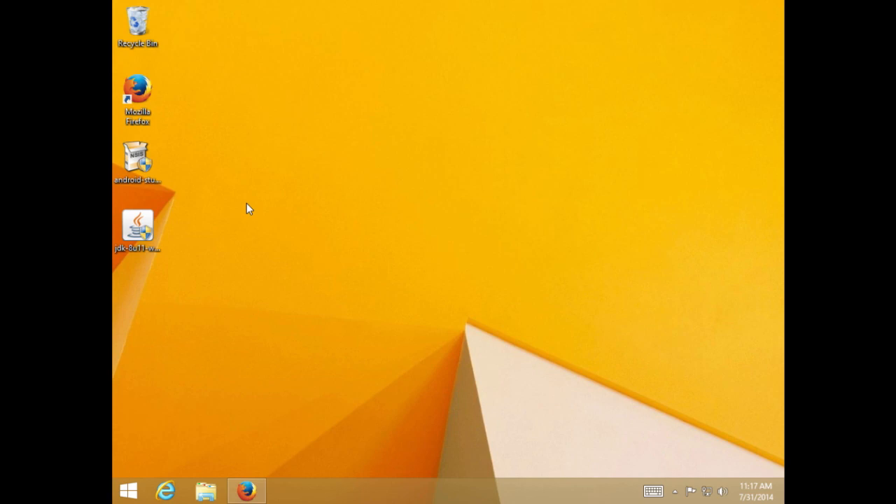
click(137, 229)
double_click(138, 229)
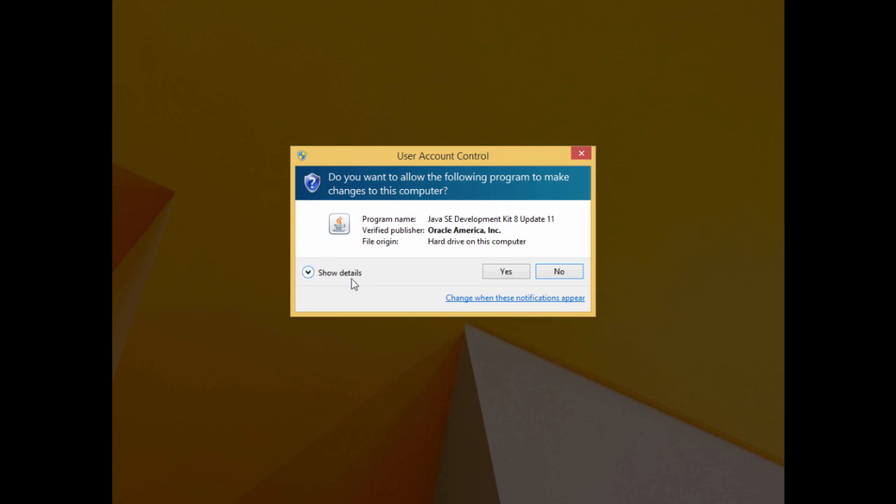
click(505, 272)
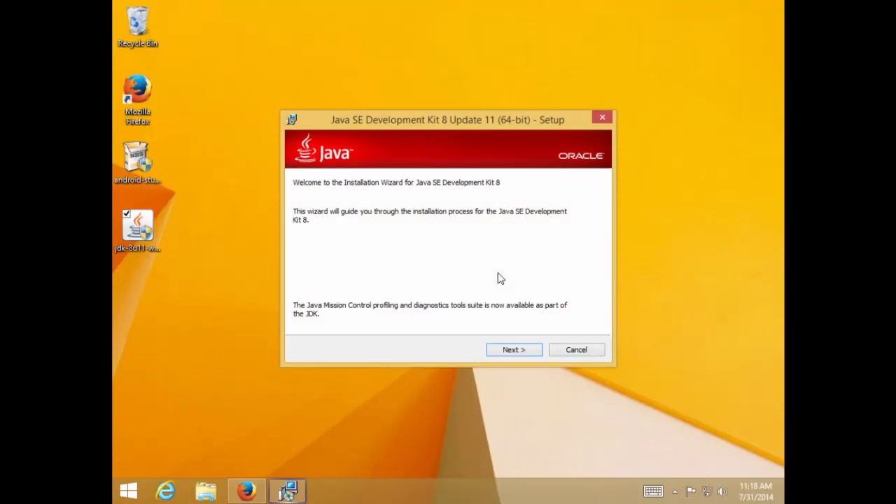
Install the JDK without the Source Code feature, keeping the default destination folders, and close the completed installer.
click(515, 353)
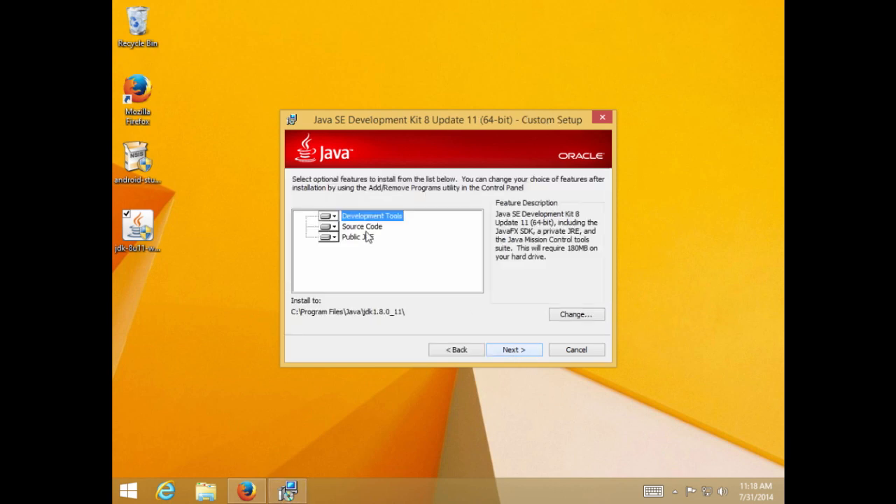
click(334, 228)
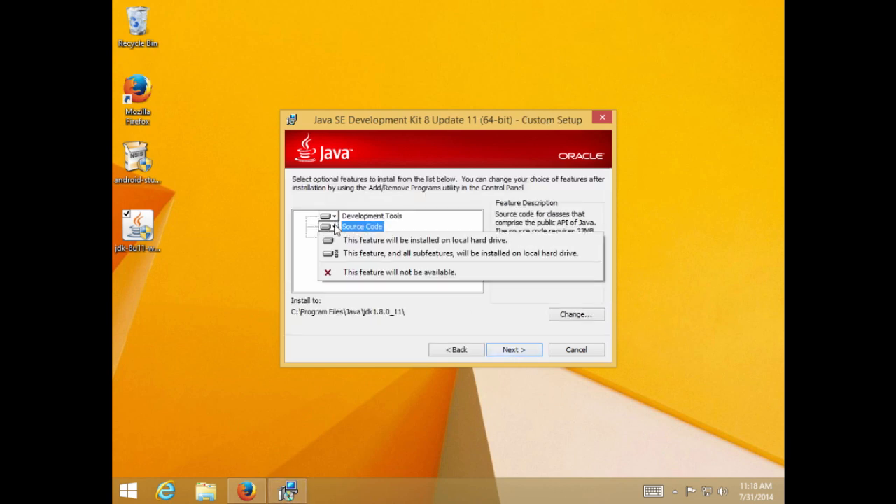
click(354, 273)
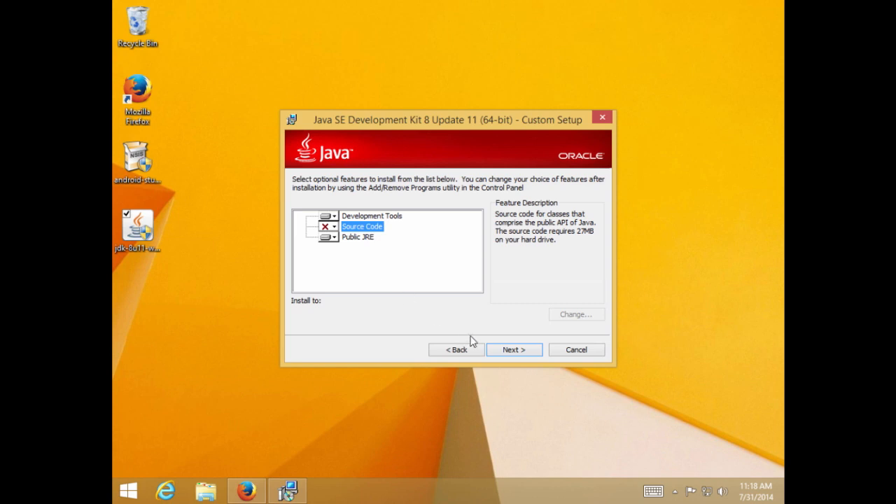
click(514, 352)
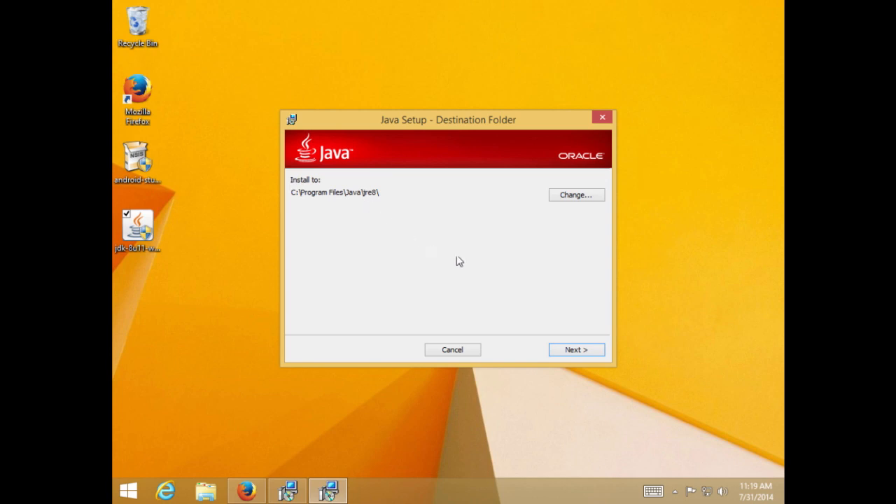
click(564, 351)
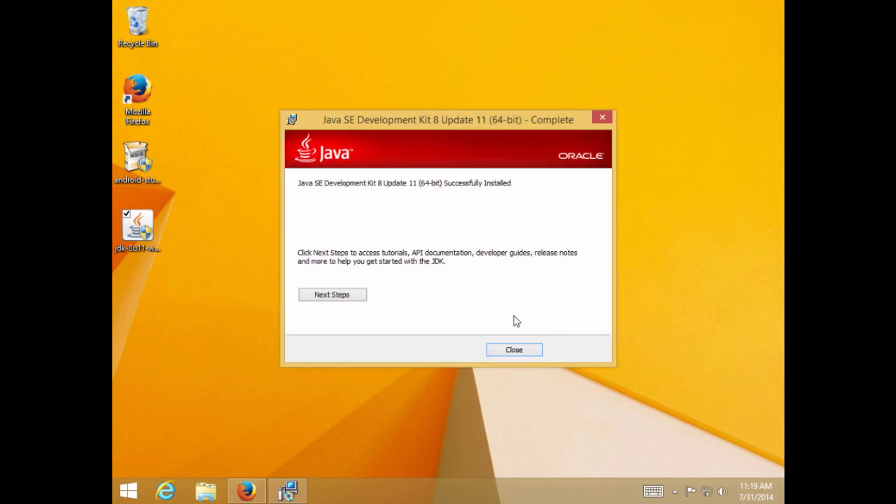
click(517, 352)
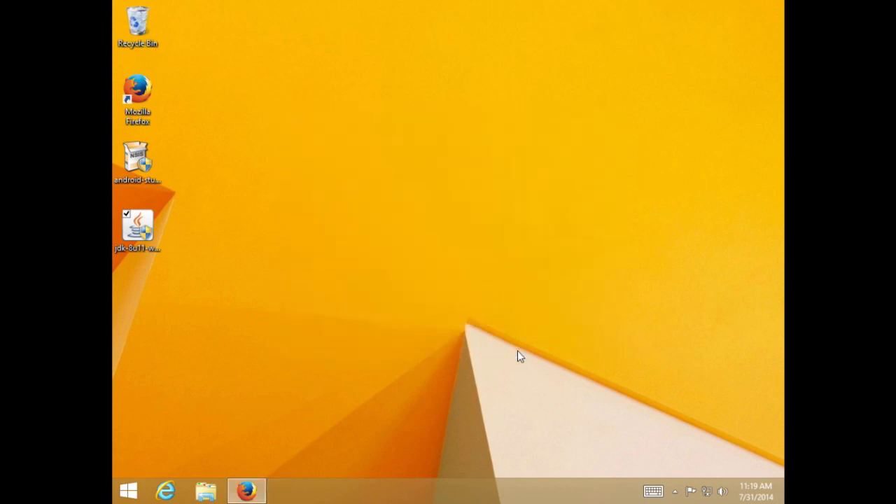
Run the Android Studio bundle installer from the desktop, allow it to make changes, and proceed to the user selection page.
double_click(146, 161)
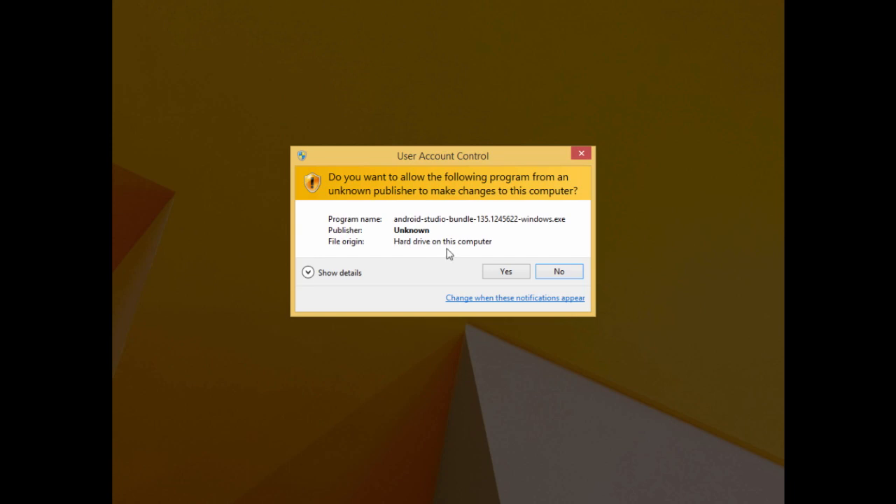
click(487, 274)
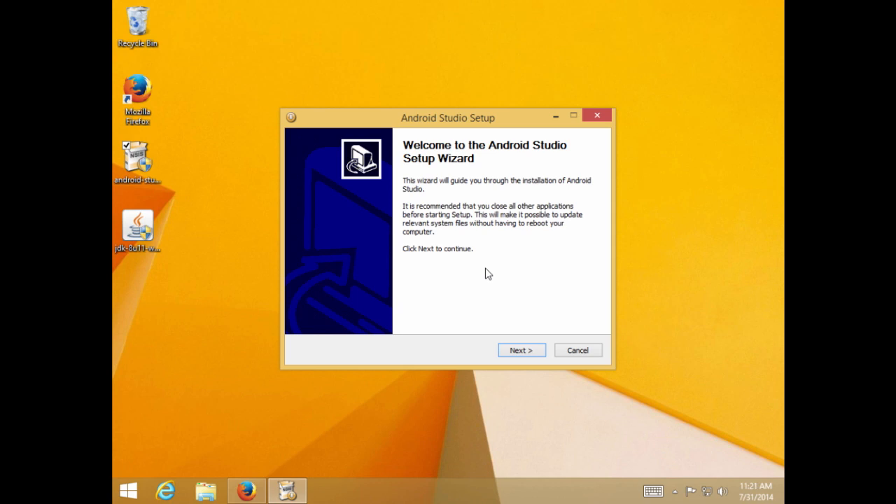
click(519, 351)
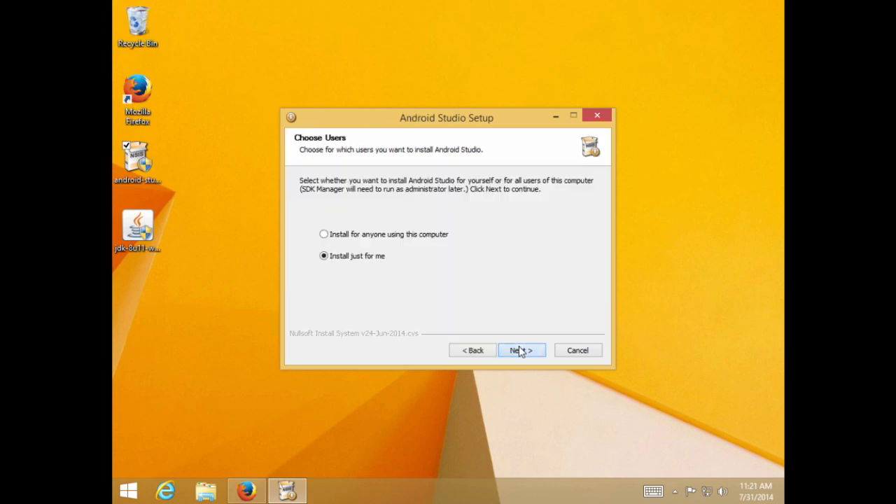
click(413, 236)
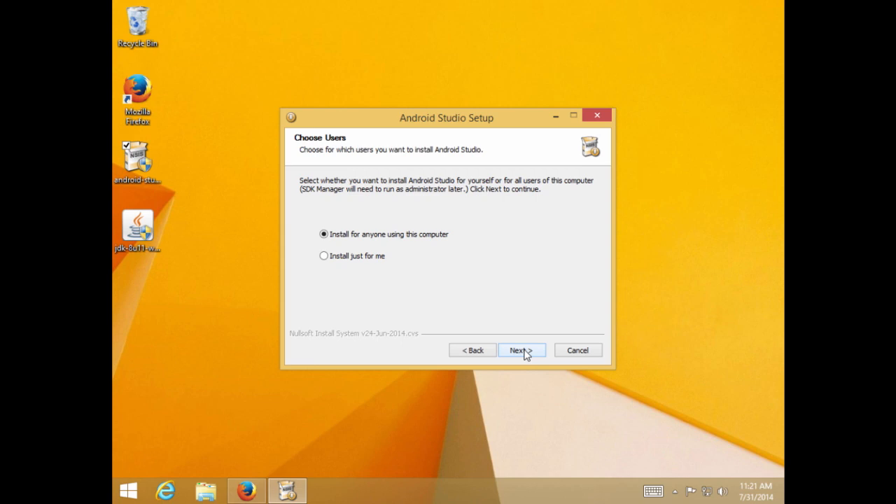
click(526, 354)
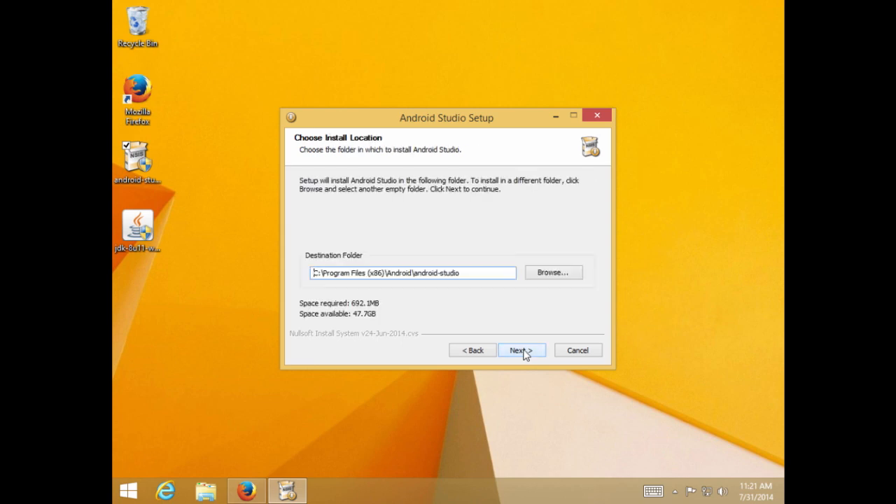
click(479, 351)
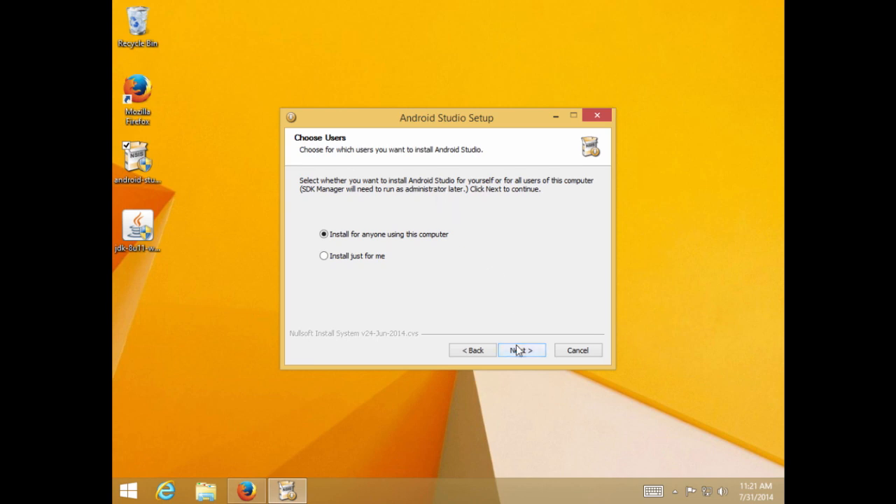
Install Android Studio just for the current account, keeping the default destination folder and the Android Studio Start menu folder.
click(357, 259)
click(516, 354)
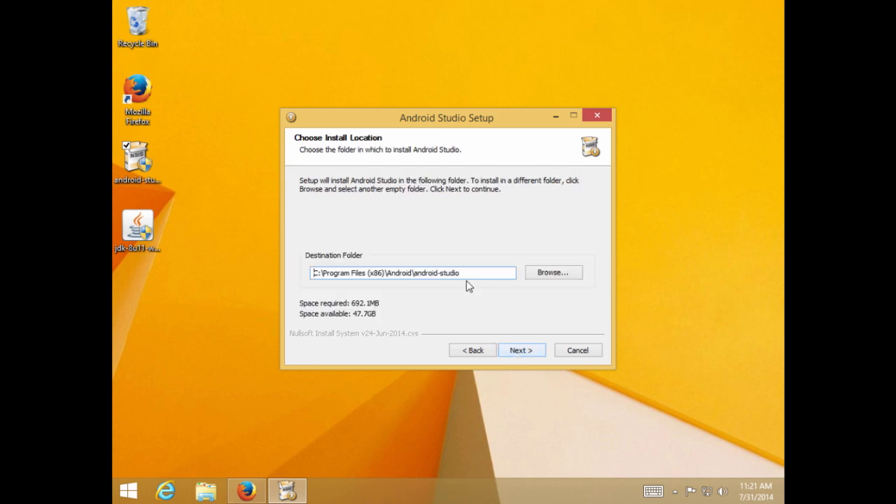
click(516, 352)
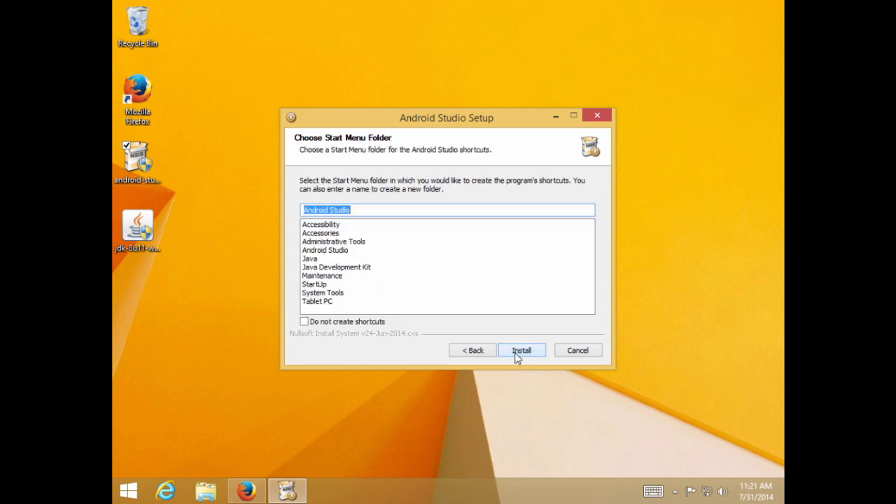
click(517, 354)
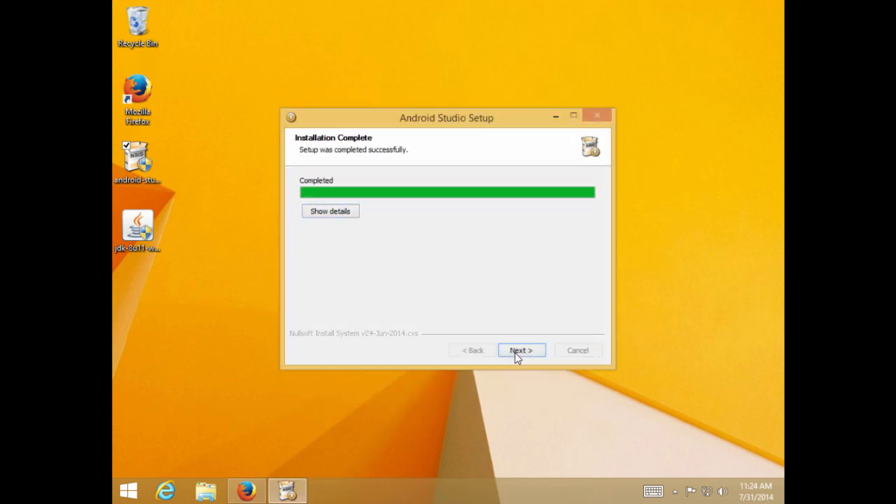
Finish the setup wizard with Start Android Studio enabled, and dismiss the launch error.
click(518, 352)
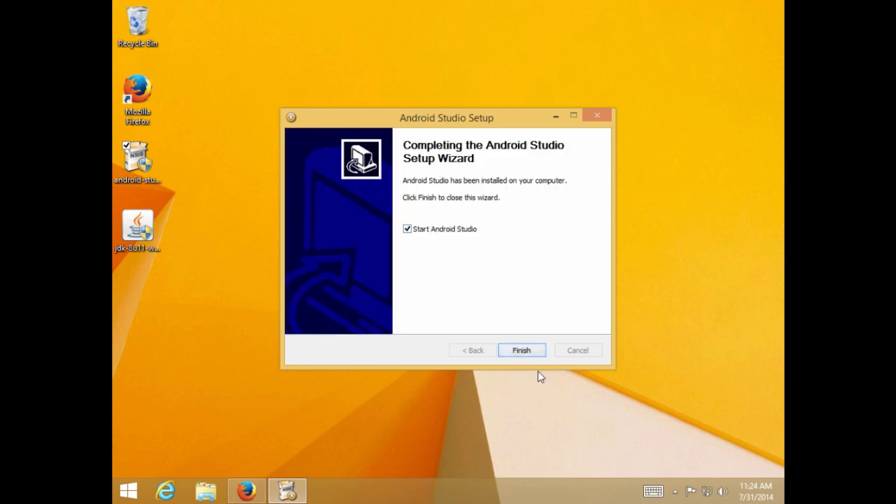
click(522, 352)
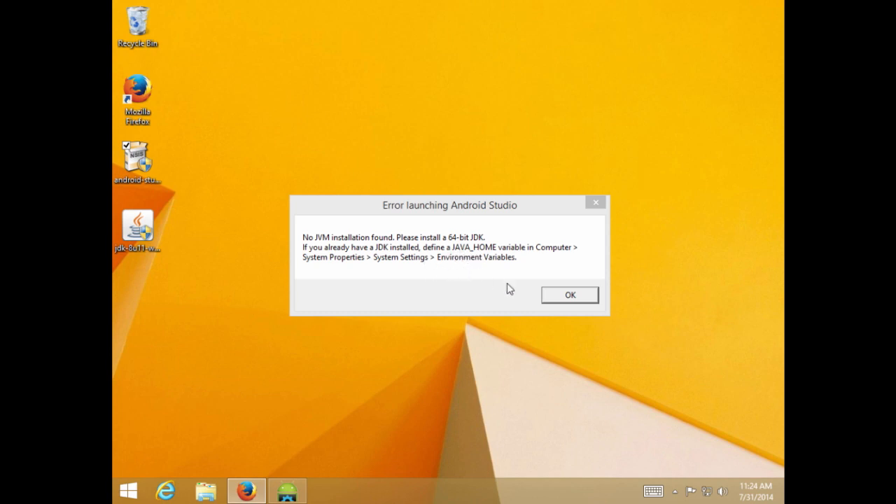
click(558, 299)
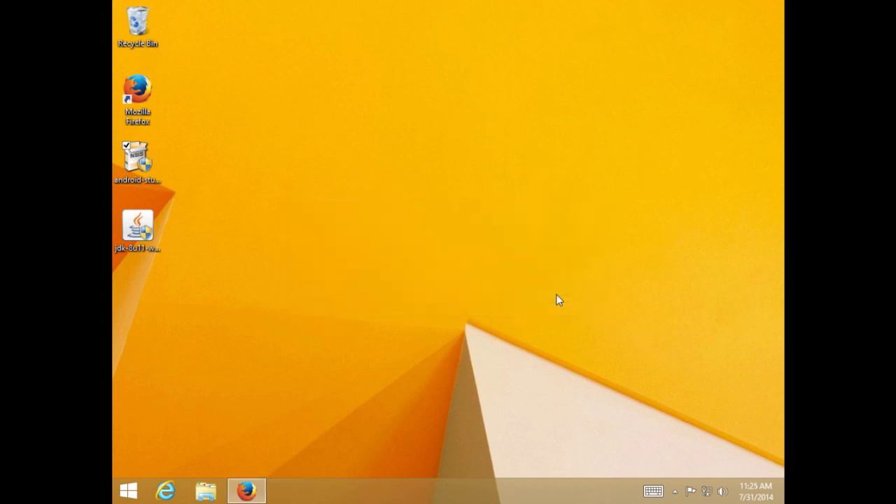
Open File Explorer and browse to the folder C:\Program Files\Java\jdk1.8.0_11.
click(210, 495)
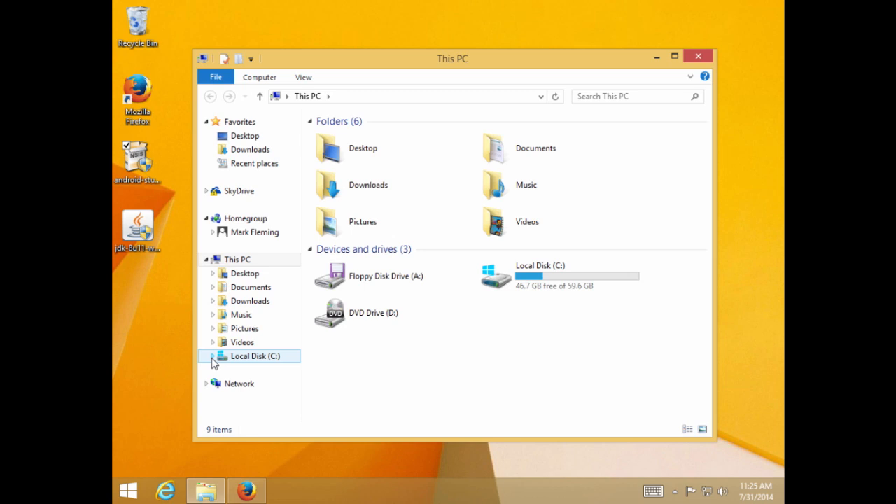
click(213, 356)
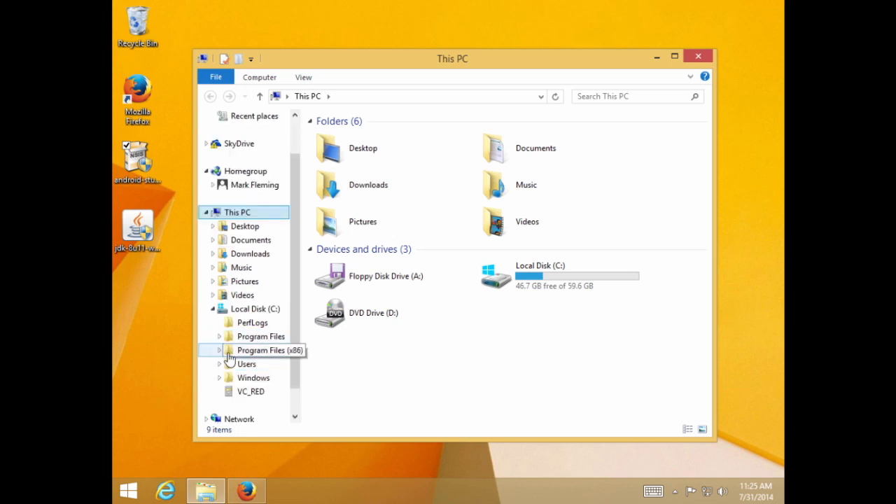
click(220, 338)
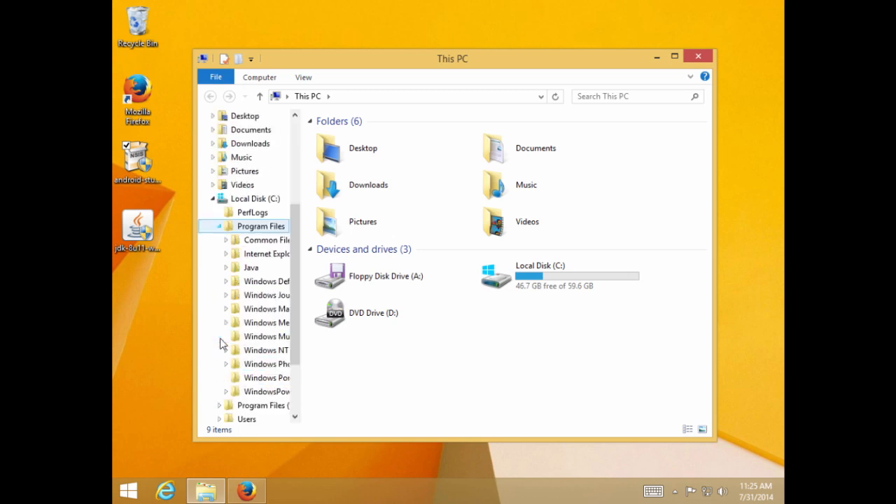
click(231, 271)
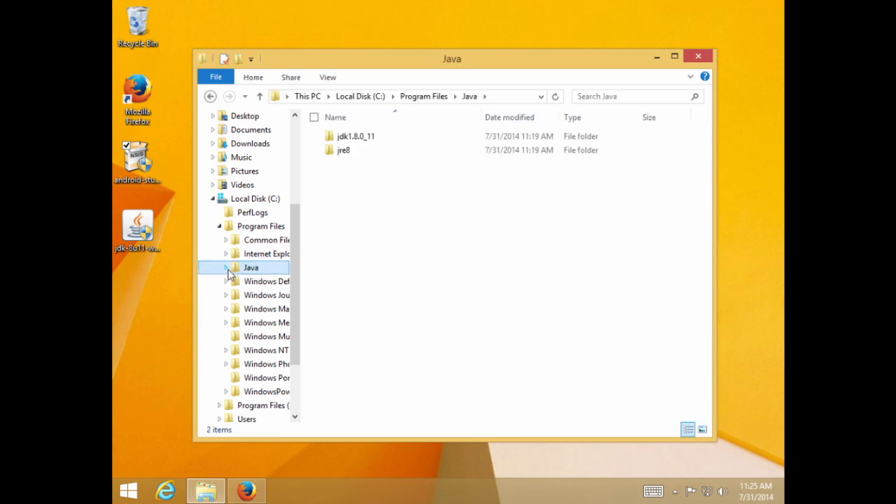
click(227, 269)
click(261, 283)
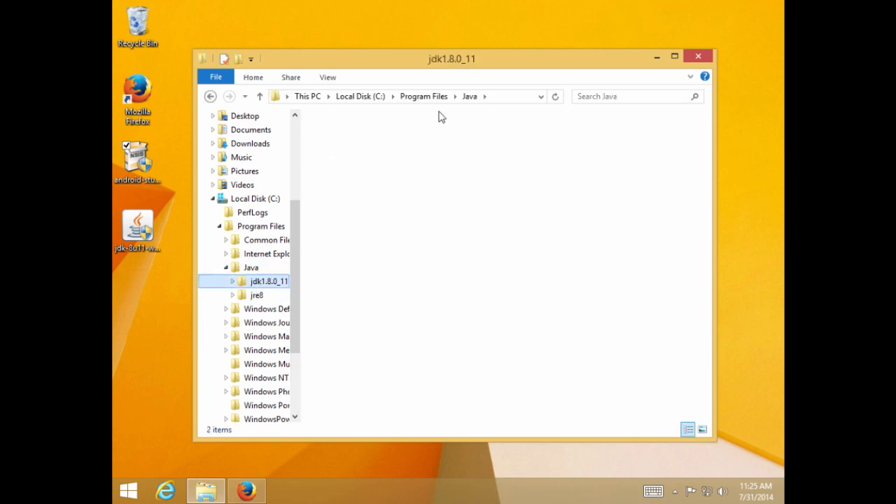
Copy the full path of the jdk1.8.0_11 folder and minimize File Explorer.
click(504, 96)
key(ctrl+c)
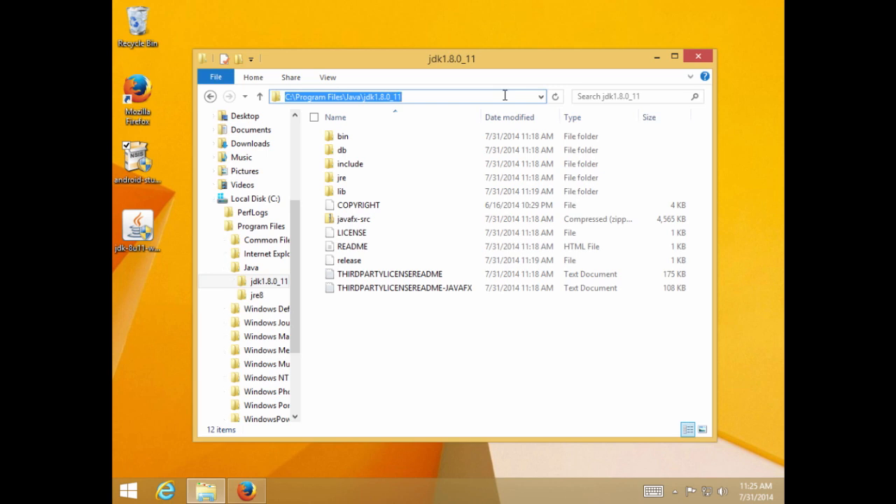
click(656, 59)
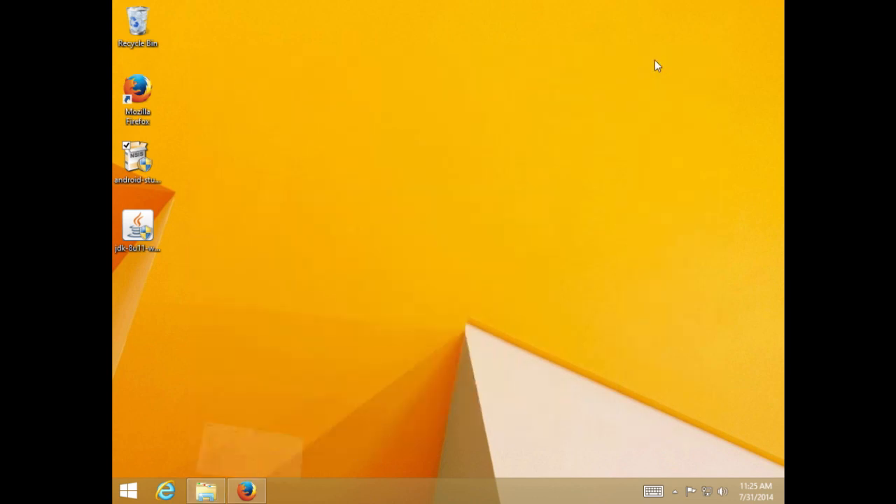
Open Control Panel from the Windows System group in the list of all apps.
click(129, 493)
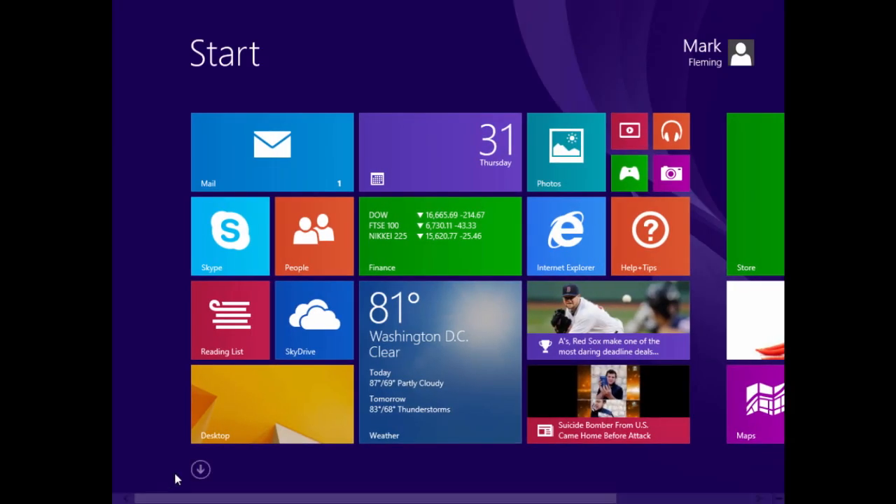
click(200, 471)
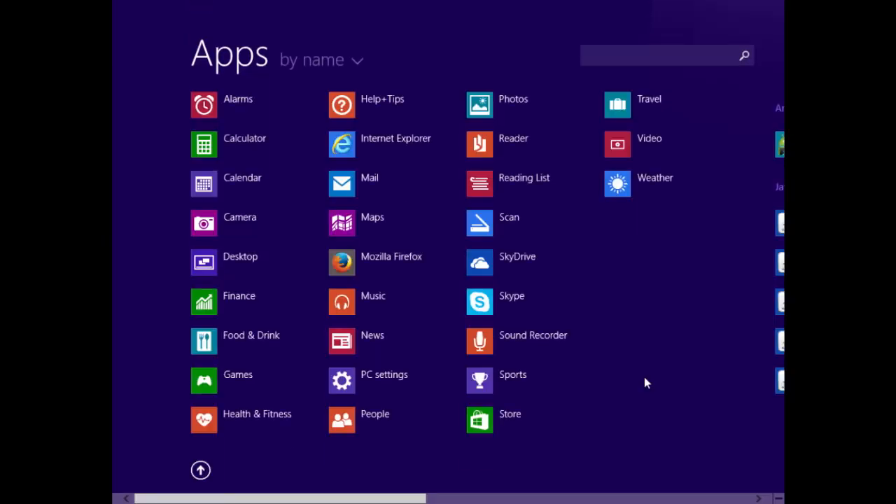
scroll(645, 379, down, 5)
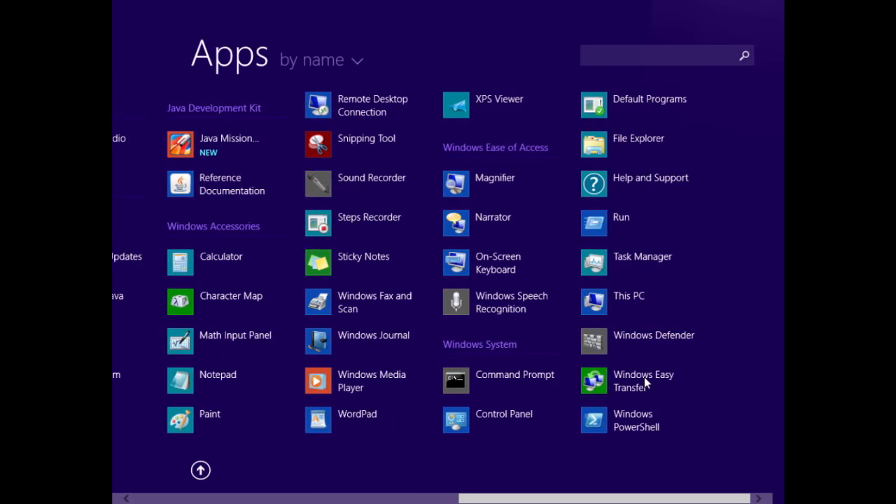
click(515, 417)
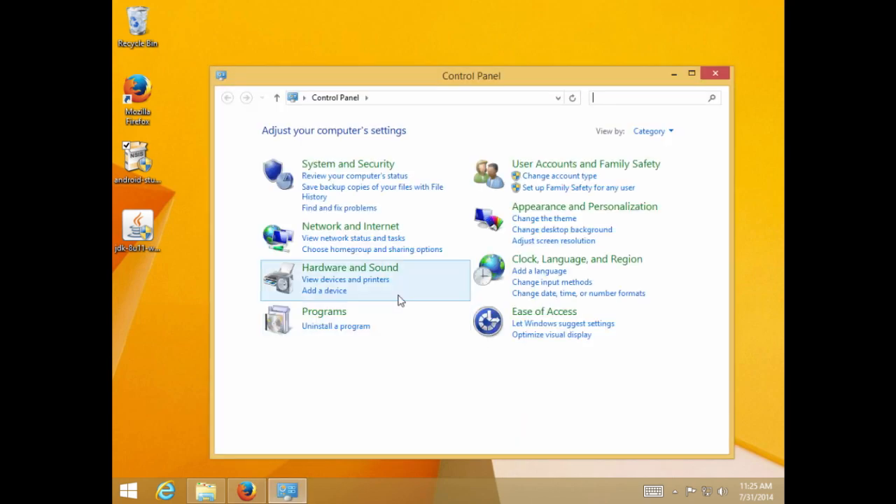
Go to the advanced system settings under System and Security and open the Environment Variables dialog.
click(378, 171)
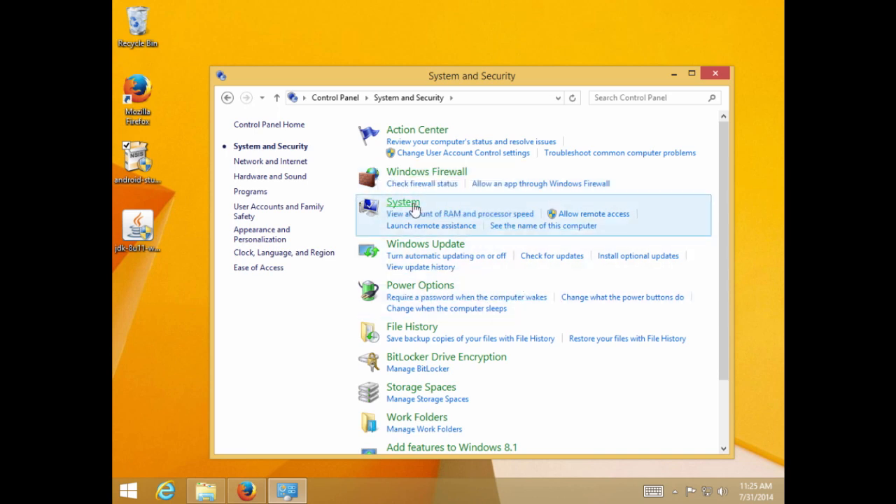
click(414, 208)
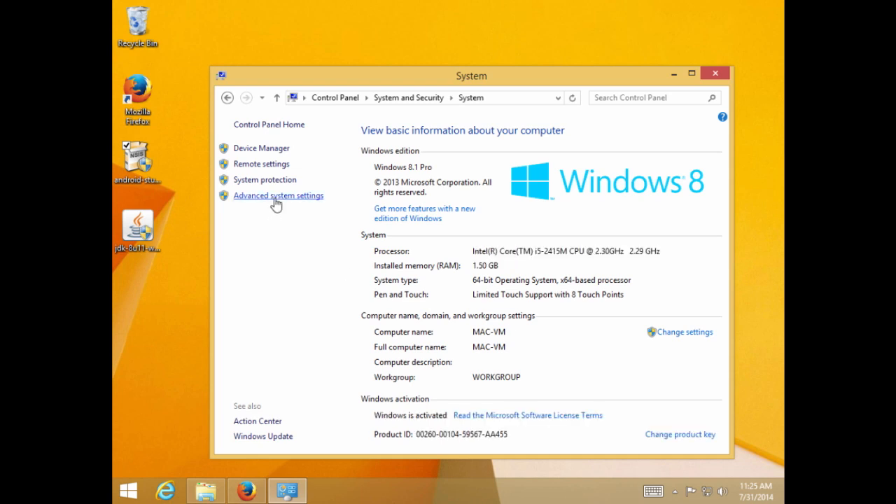
click(276, 196)
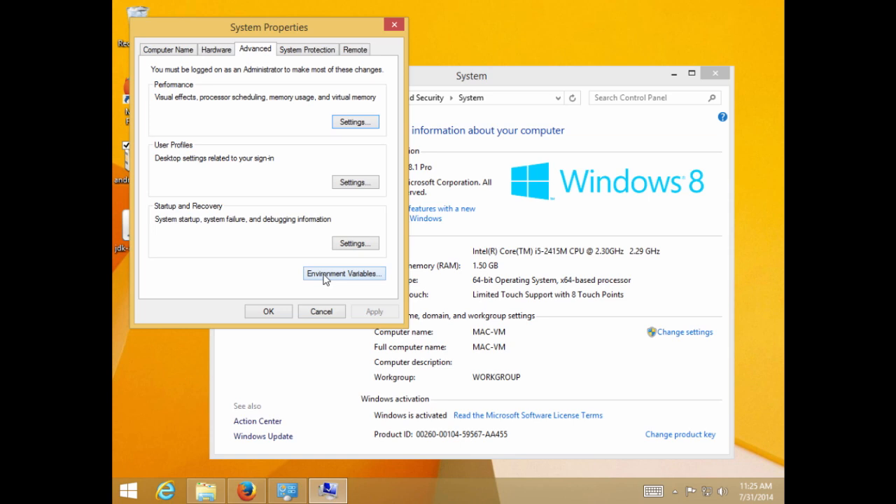
click(325, 278)
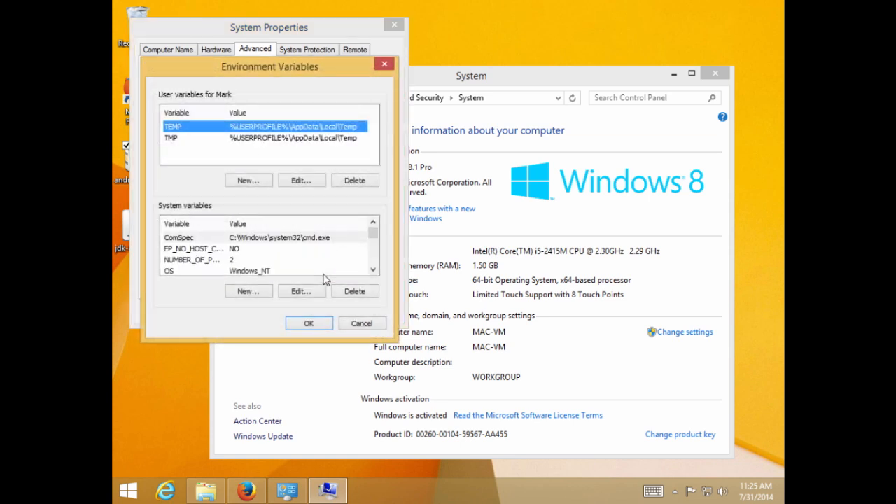
Look through the whole list of system variables for an existing JAVA_HOME entry.
click(375, 273)
click(374, 272)
click(374, 272)
click(374, 271)
click(374, 272)
click(374, 271)
click(374, 272)
click(377, 273)
click(377, 273)
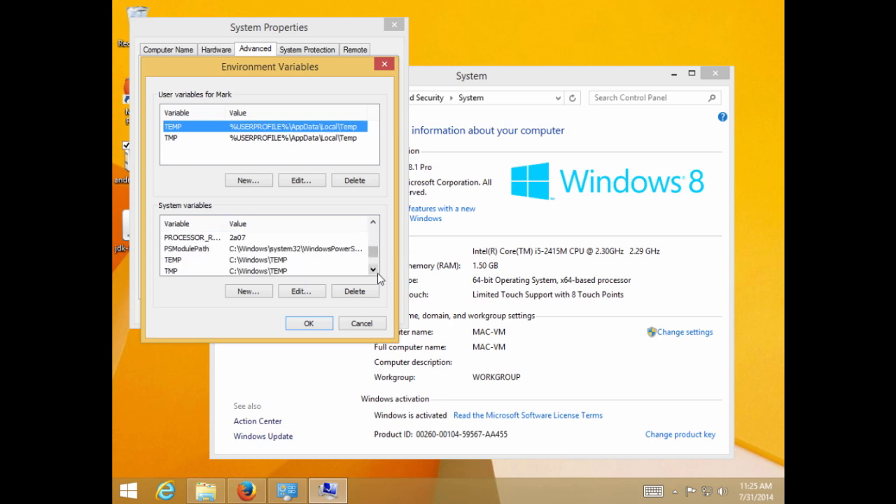
click(373, 270)
click(373, 270)
click(373, 271)
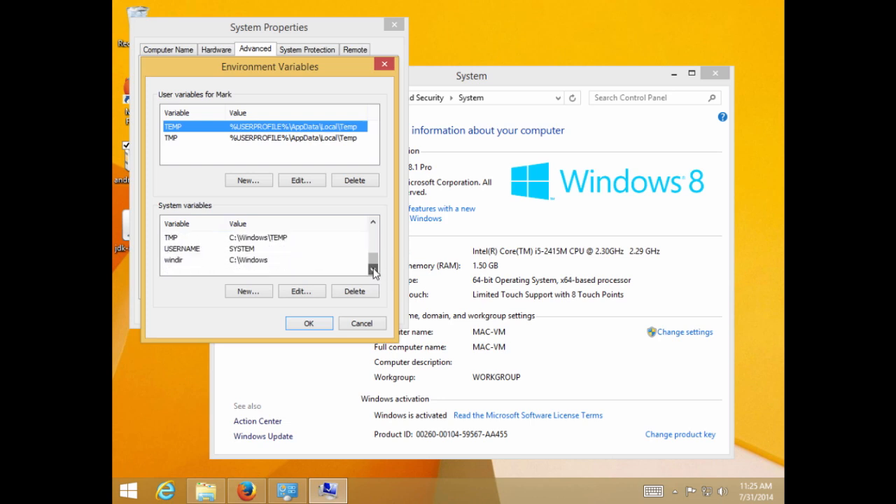
Create the system variable JAVA_HOME with the value C:\Program Files\Java\jdk1.8.0_11, confirm all dialogs and close the System window.
click(260, 294)
text(JAVA)
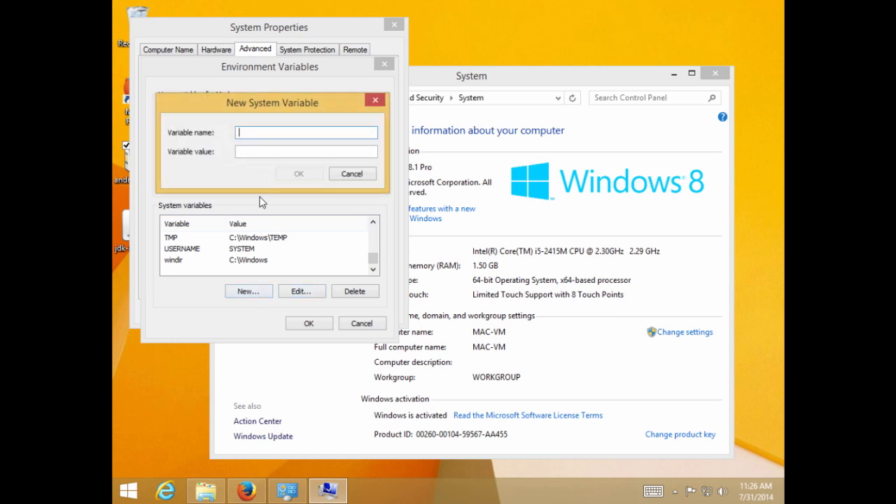
text(_HOME)
key(Tab)
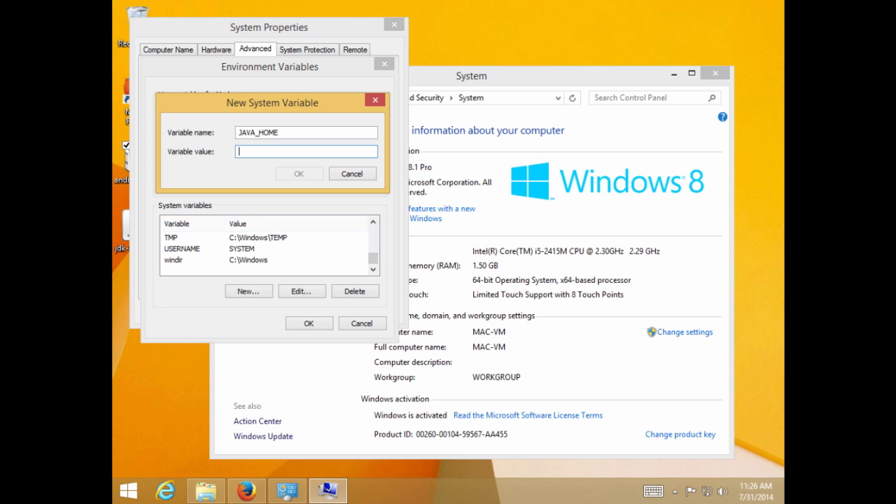
key(ctrl+v)
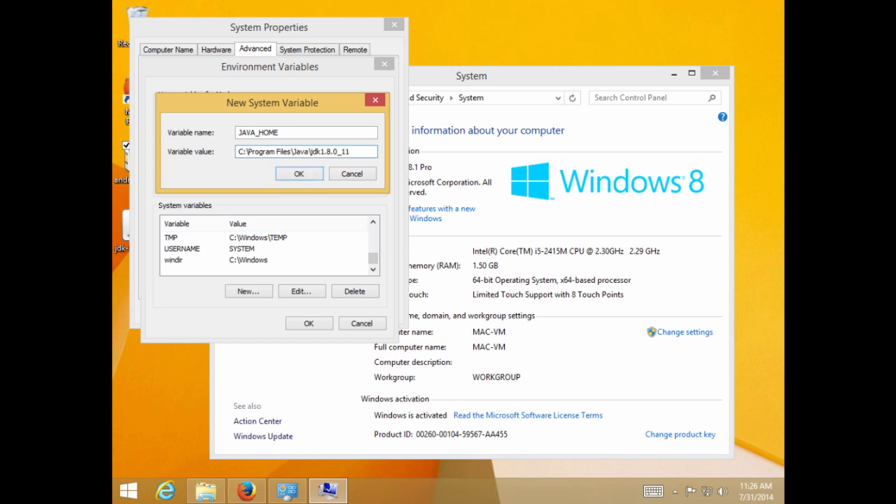
click(303, 174)
click(310, 325)
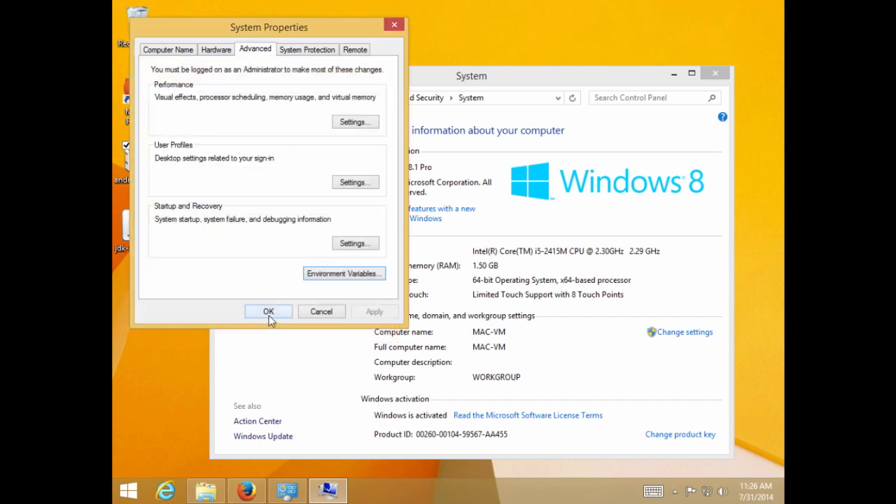
click(270, 313)
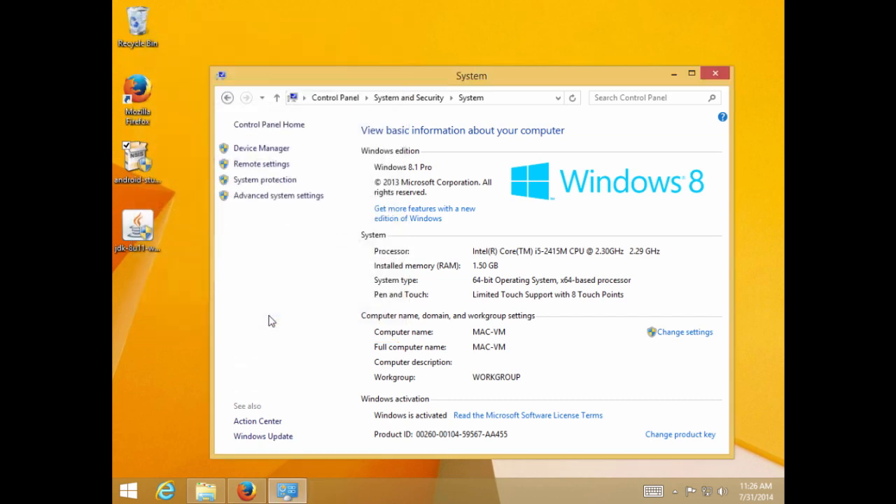
click(715, 74)
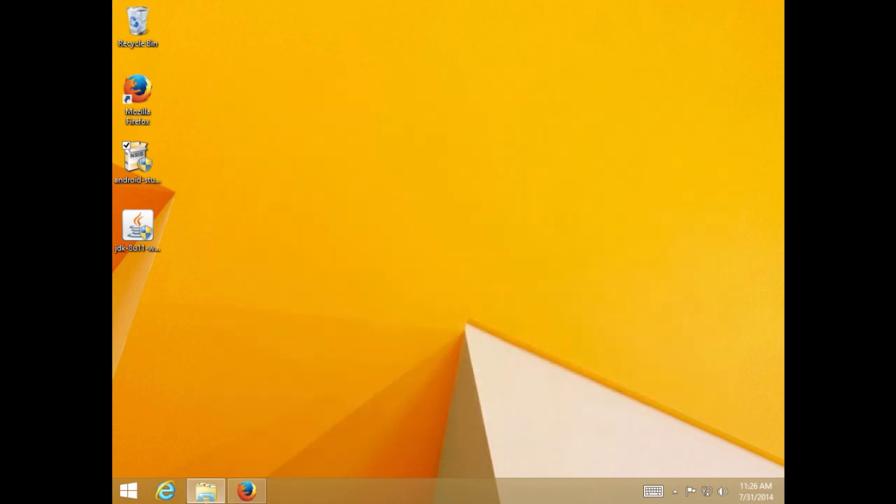
Pin Android Studio to the taskbar from the list of all apps.
click(133, 495)
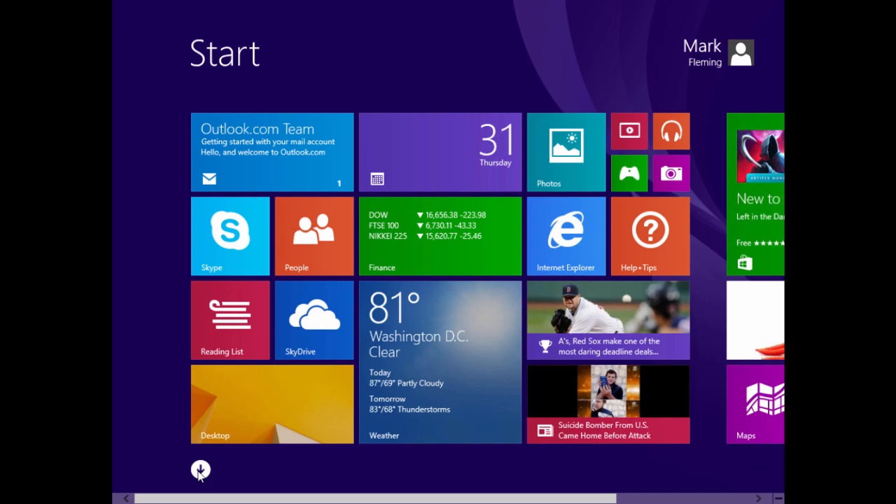
click(200, 470)
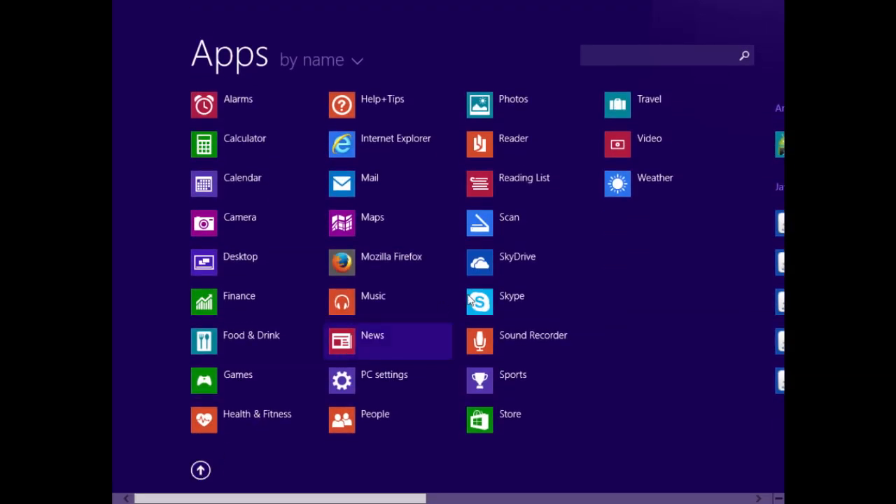
scroll(715, 280, down, 5)
scroll(714, 276, down, 3)
scroll(715, 277, up, 5)
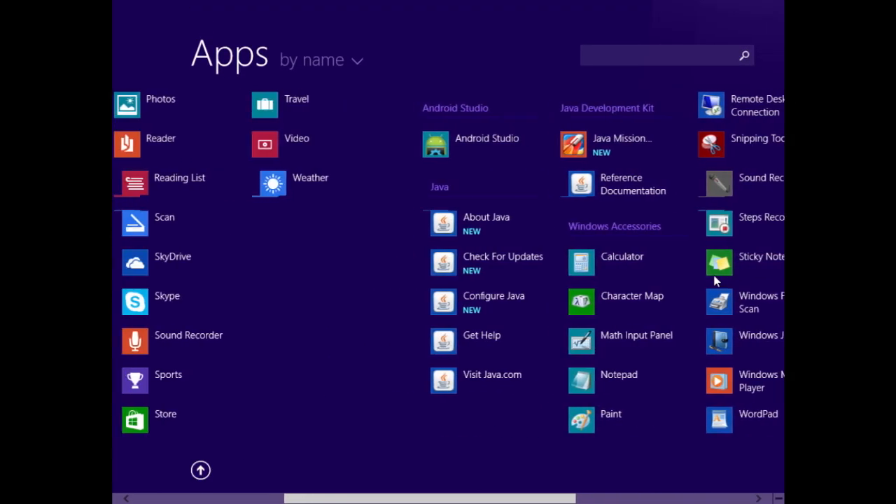
right_click(513, 149)
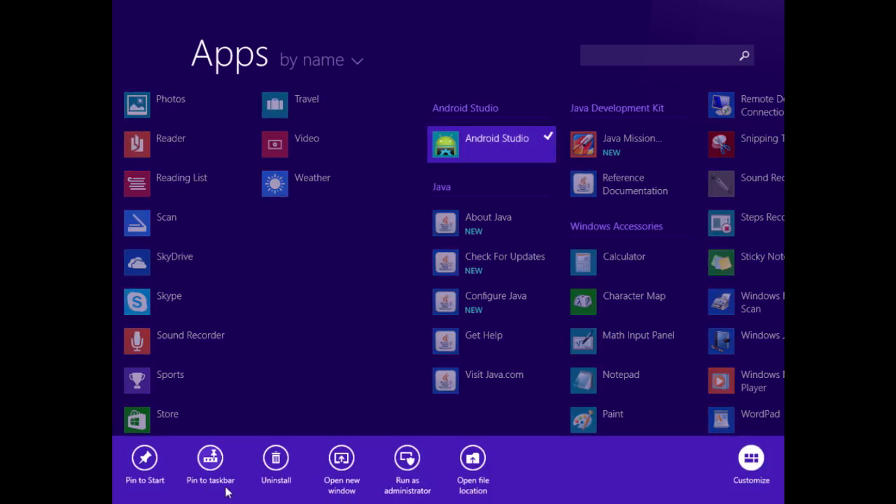
click(213, 462)
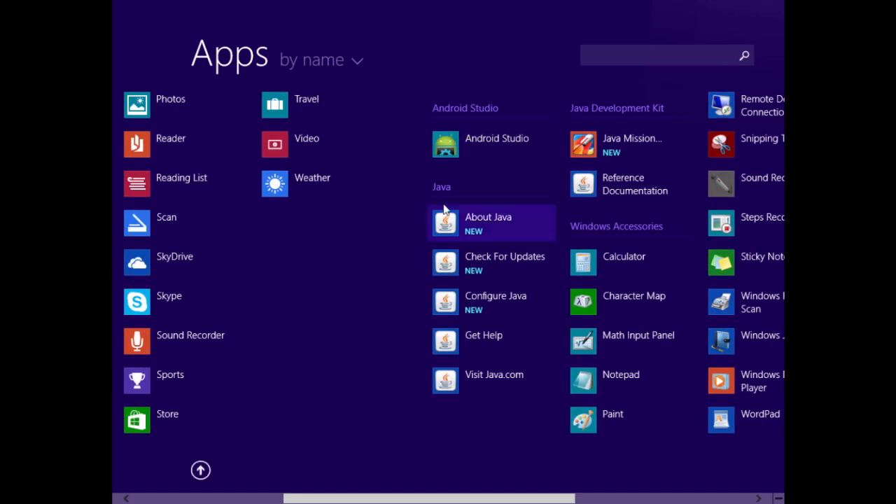
Launch Android Studio without importing settings from a previous version and dismiss the update notification on the welcome screen.
click(474, 147)
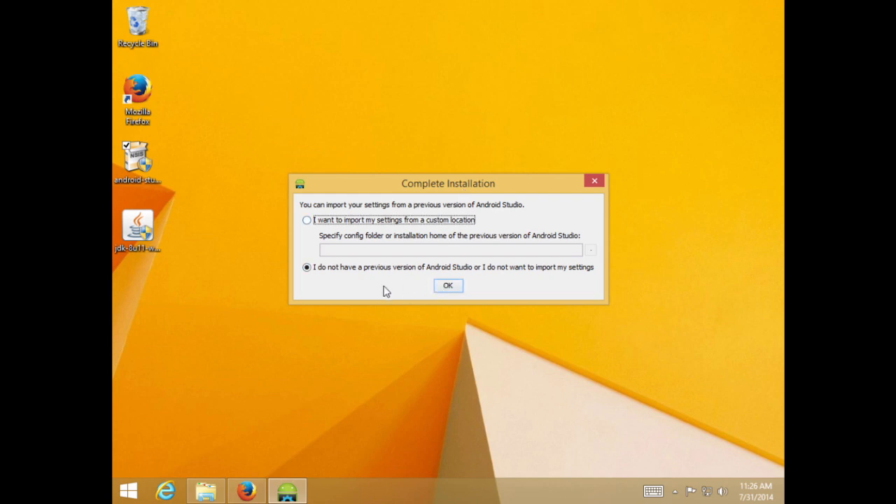
click(448, 287)
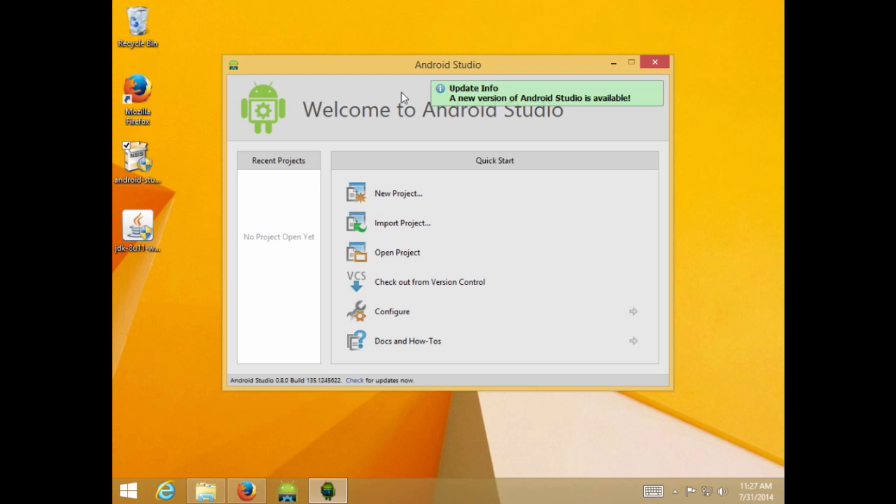
mouse_move(476, 104)
click(659, 86)
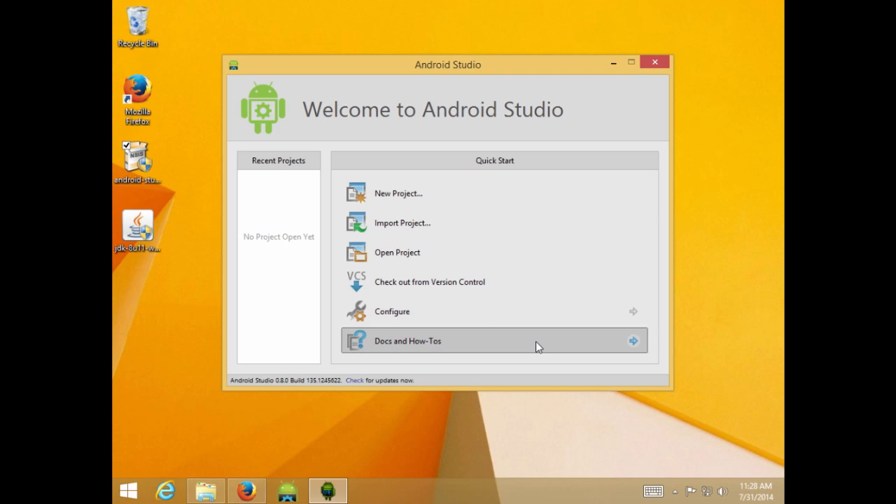
Open the Configure options on the welcome screen to check the SDK Manager entry, and close Android Studio.
click(633, 312)
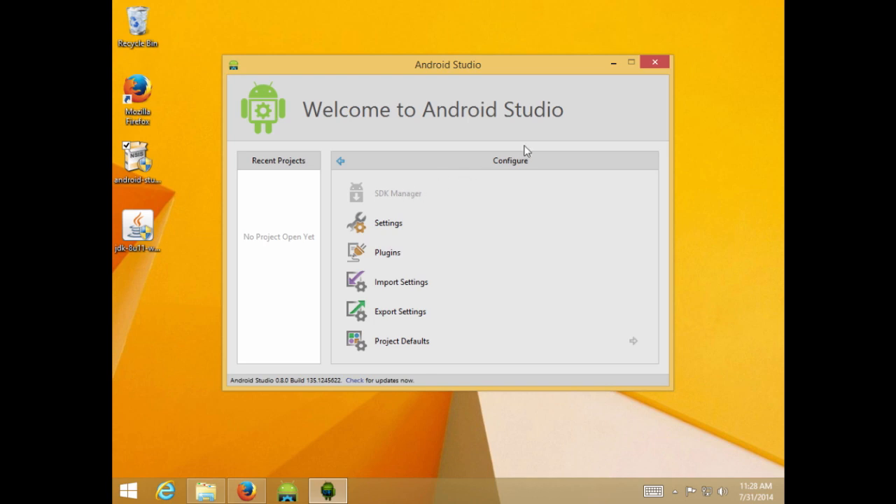
click(654, 63)
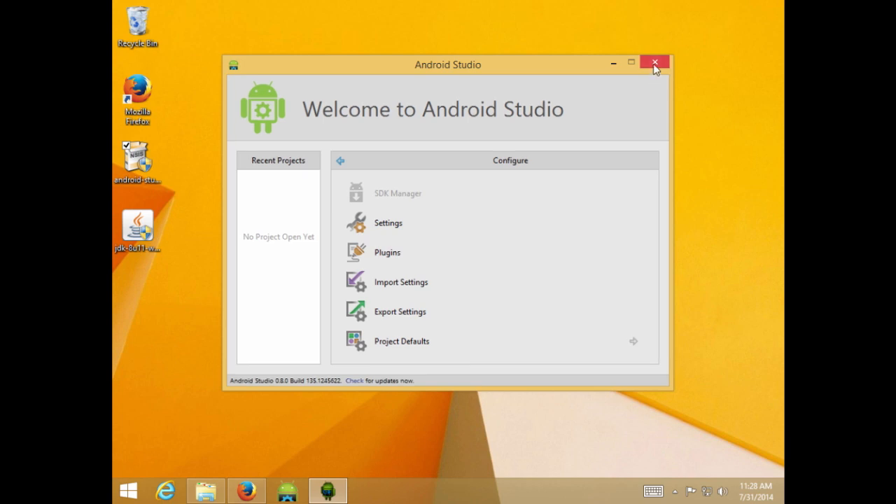
right_click(288, 492)
click(273, 373)
Run Android Studio as administrator from the list of all apps and allow it in User Account Control.
click(130, 492)
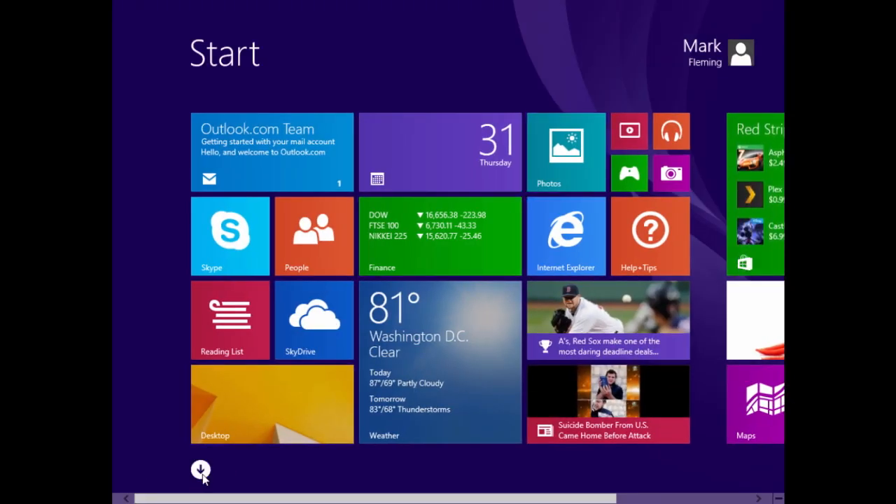
click(200, 470)
scroll(553, 259, down, 5)
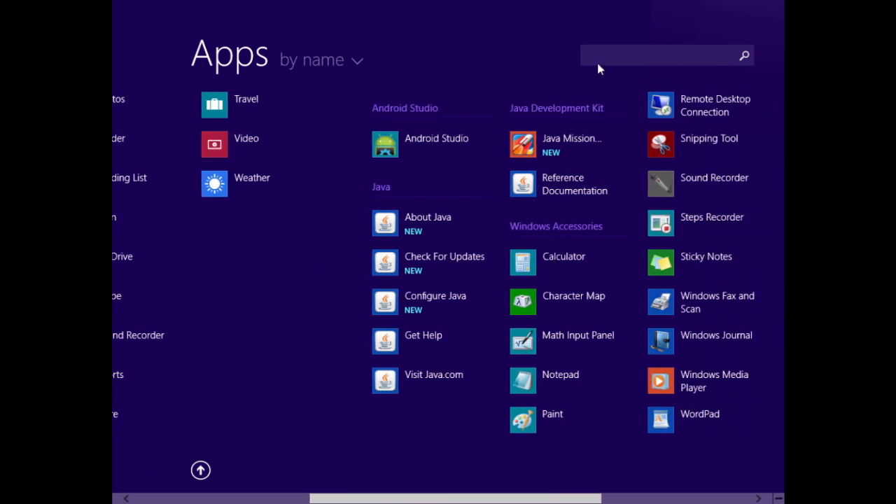
right_click(420, 138)
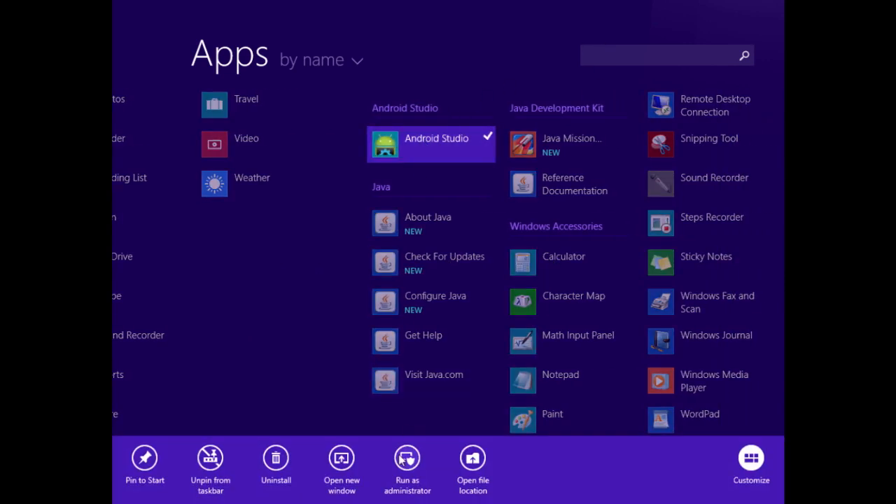
click(404, 458)
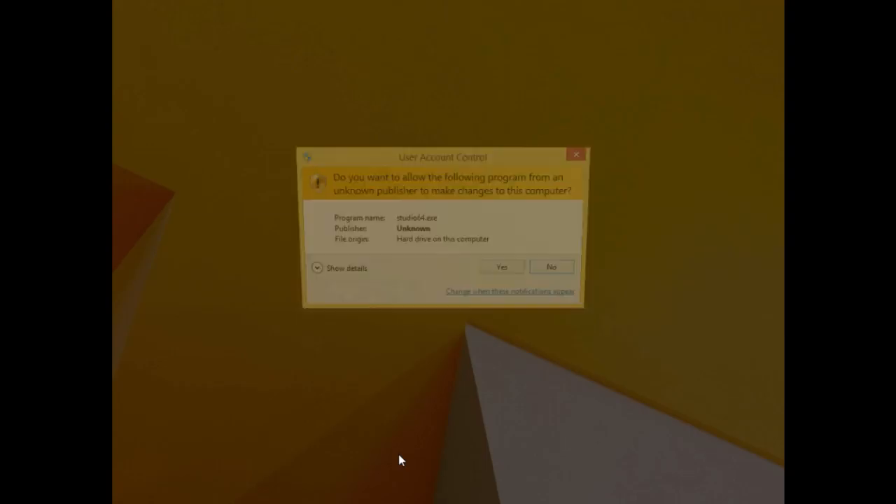
click(504, 271)
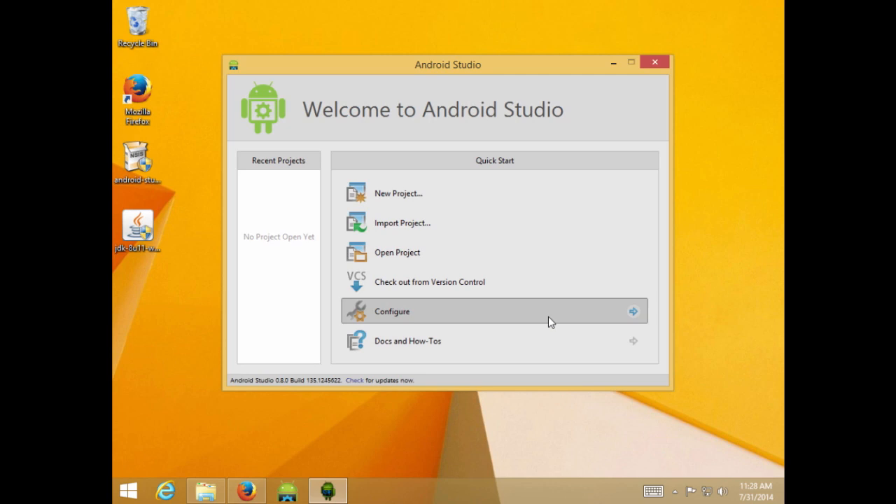
Open the SDK Manager from the Configure options and minimize the Android Studio welcome window.
click(636, 312)
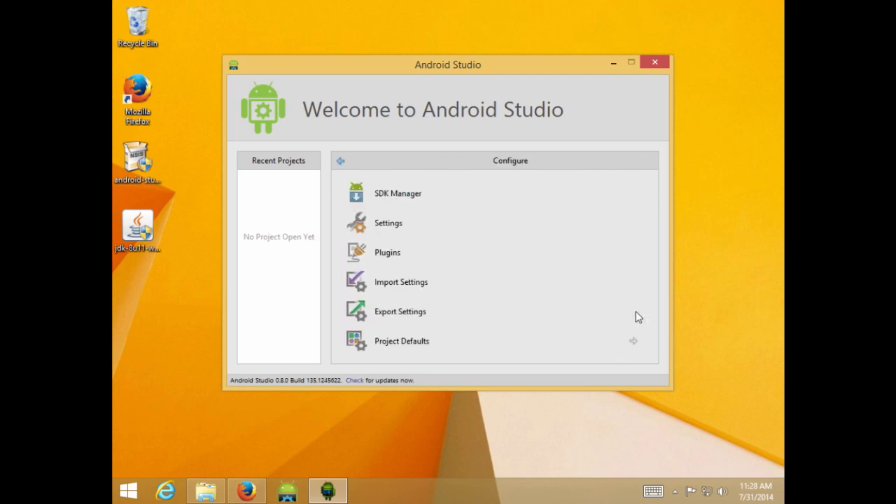
click(421, 192)
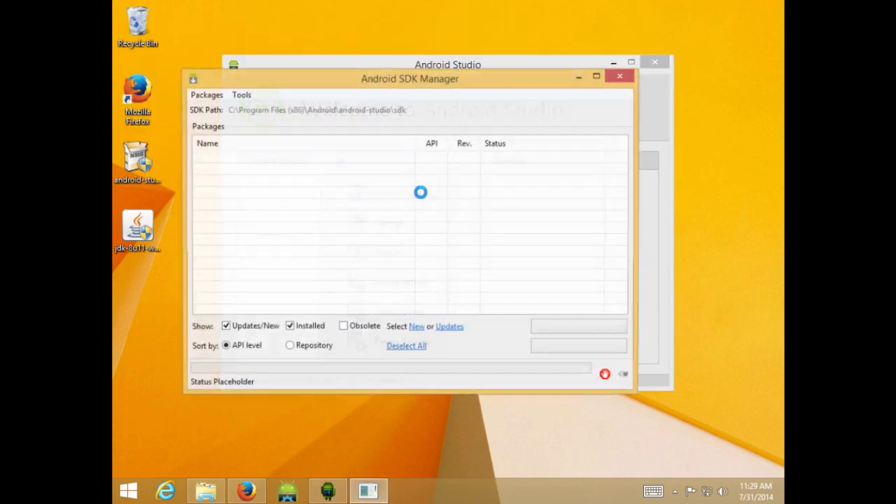
click(612, 63)
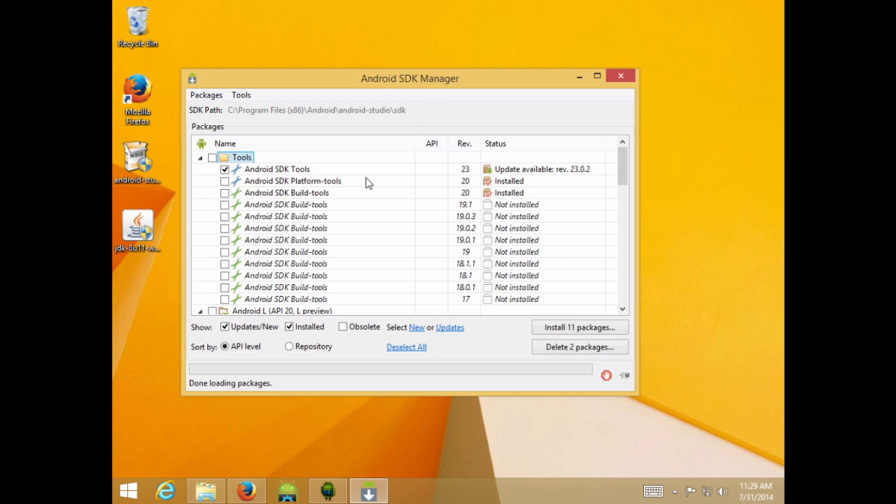
Deselect all Android L (API 20, L preview) and Android 4.4W (API 20) packages, and collapse those groups and Tools.
click(200, 158)
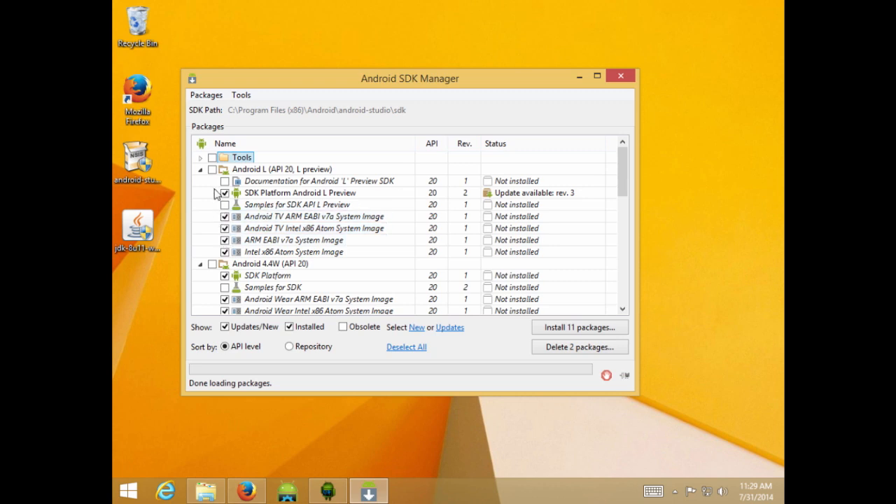
click(212, 170)
click(212, 171)
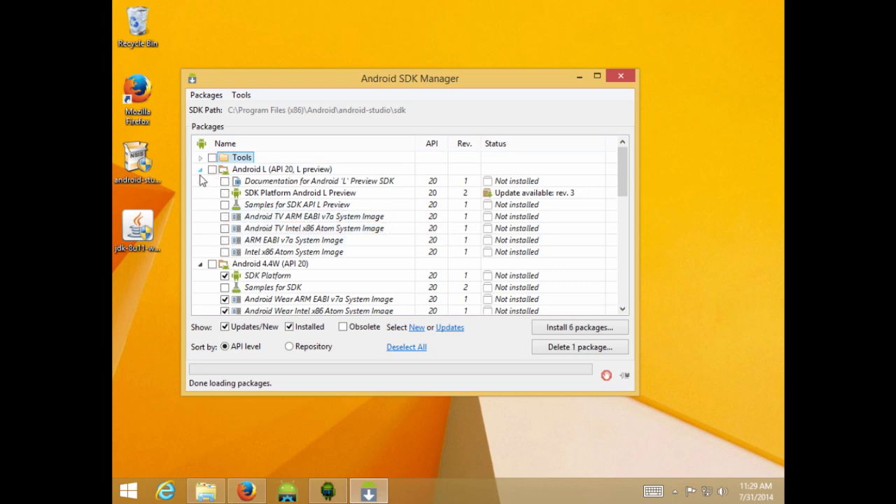
click(201, 170)
click(212, 182)
click(212, 182)
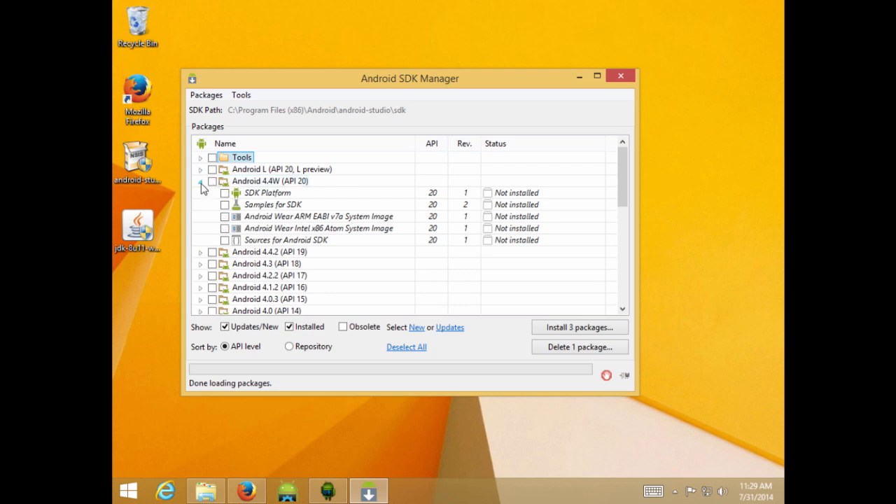
click(200, 182)
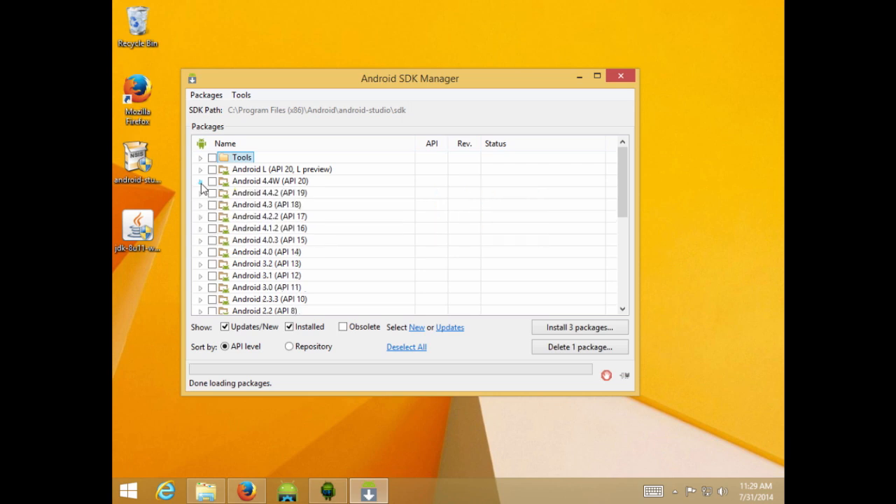
Select the SDK Platform and the ARM EABI v7a System Image under Android 4.0 (API 14) for installation.
click(201, 254)
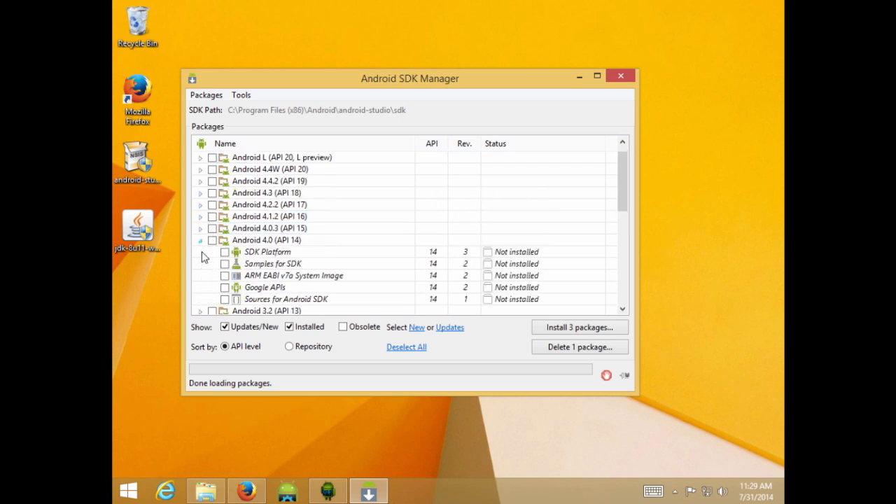
click(222, 259)
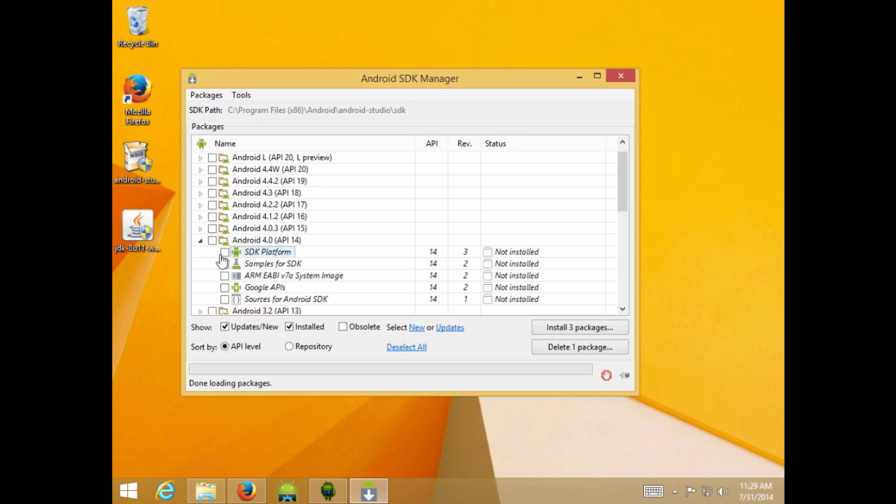
click(223, 255)
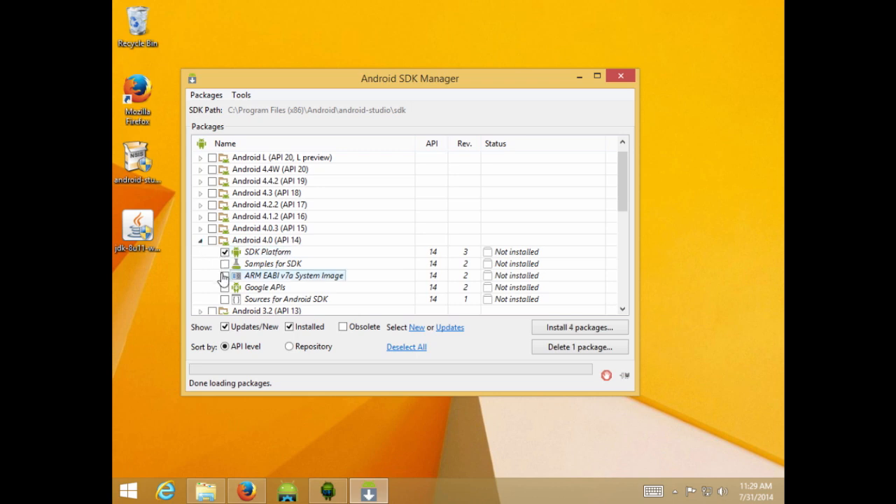
click(224, 277)
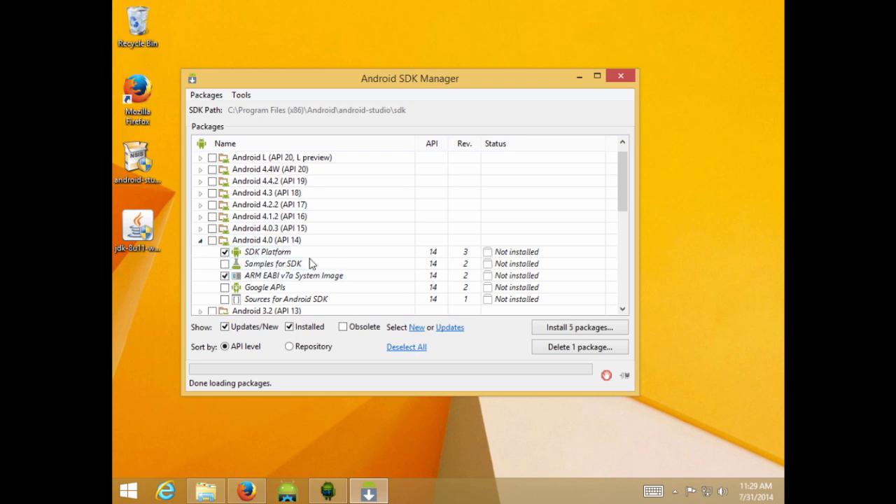
Select Google Play services and Google Repository under Extras for installation.
scroll(312, 263, down, 3)
scroll(312, 264, down, 2)
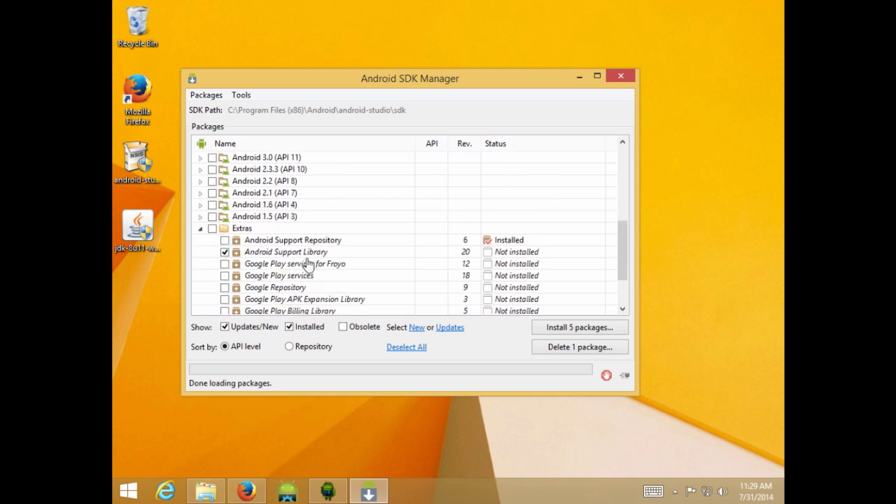
click(224, 276)
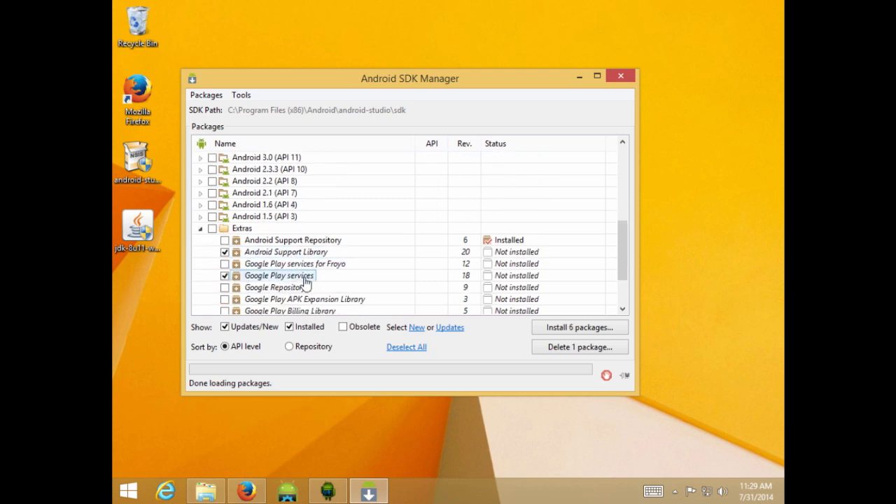
scroll(306, 281, down, 1)
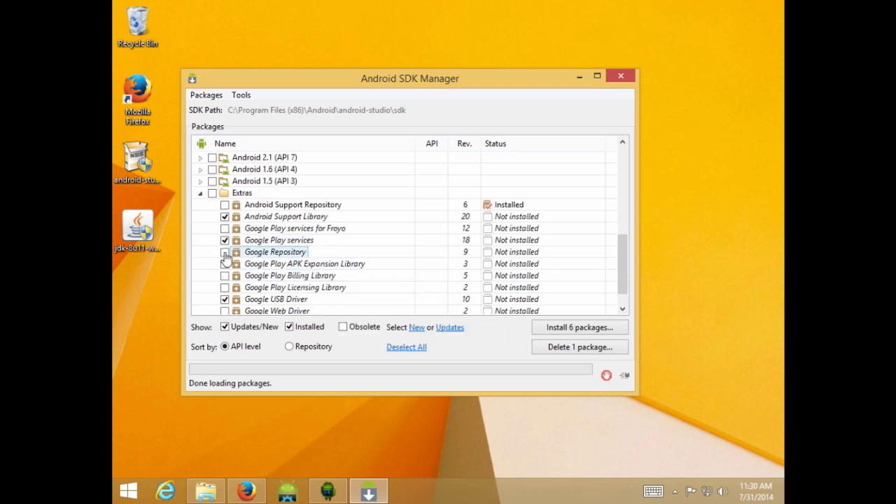
click(225, 253)
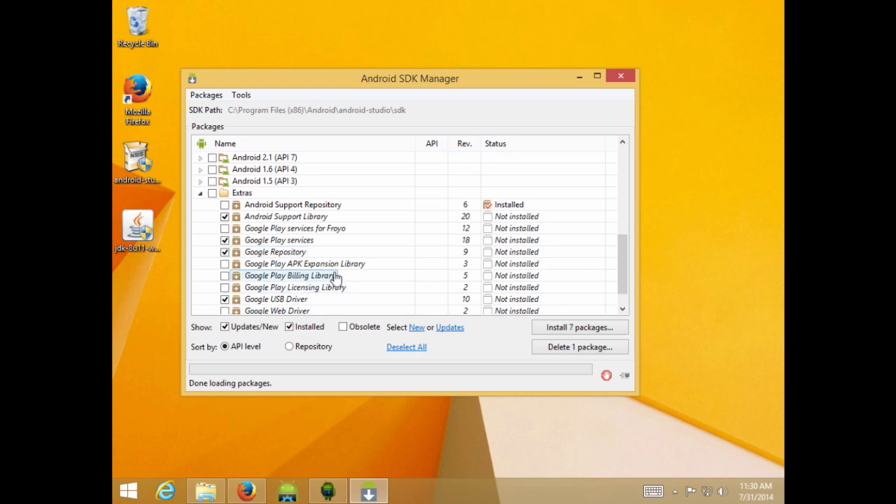
mouse_move(335, 279)
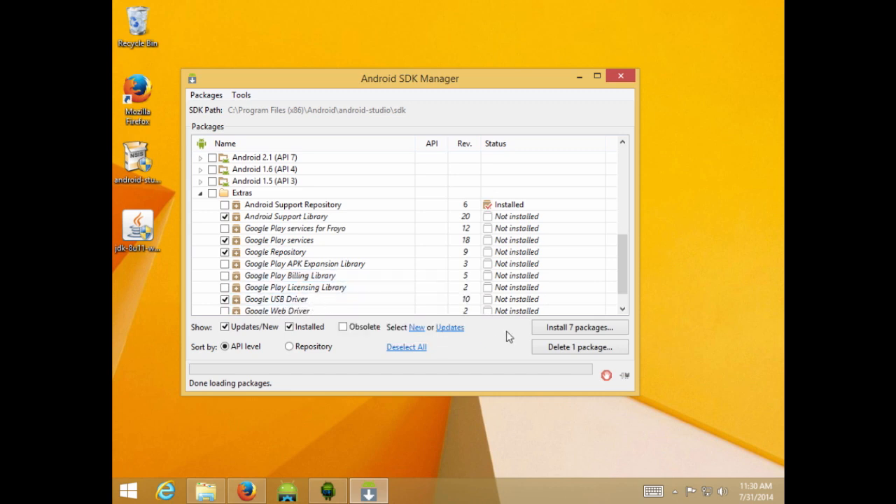
Install the selected SDK packages after accepting the Android SDK License, and dismiss the Android Tools Updated message.
click(558, 335)
click(323, 148)
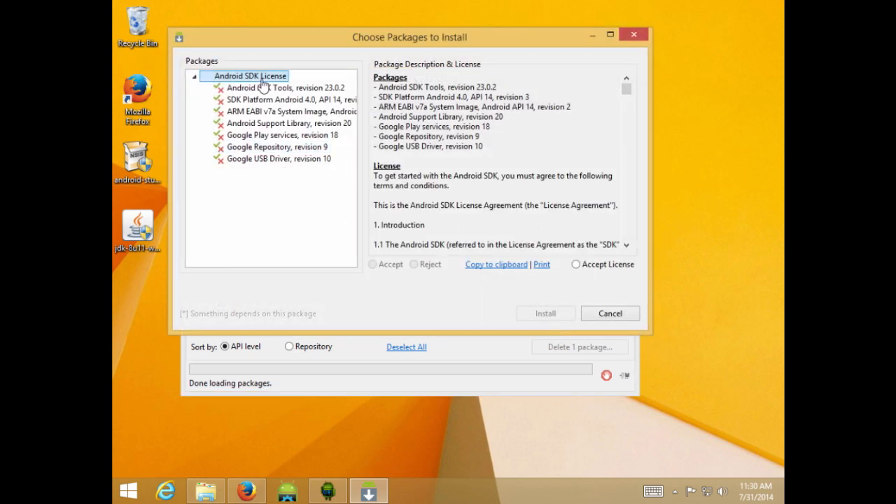
click(576, 264)
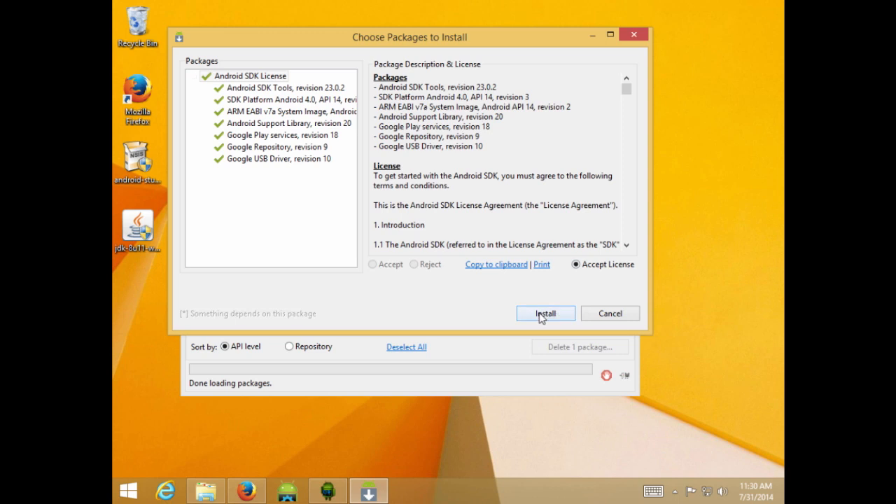
click(539, 312)
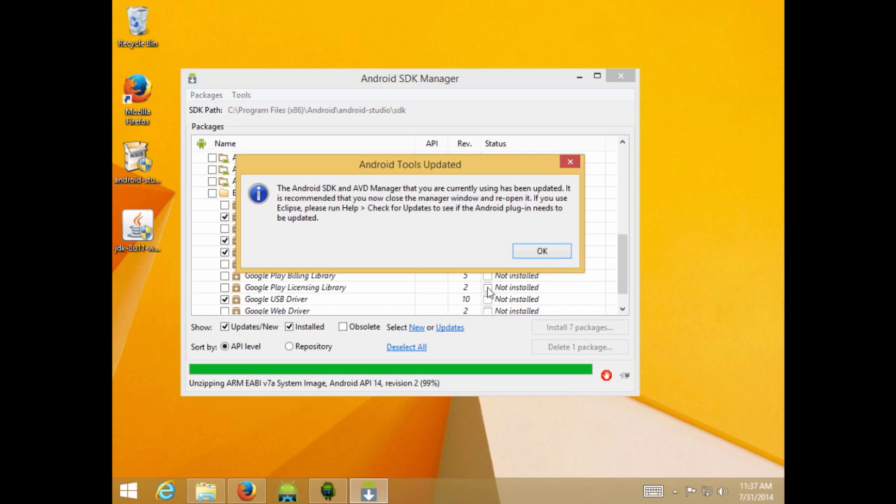
click(543, 253)
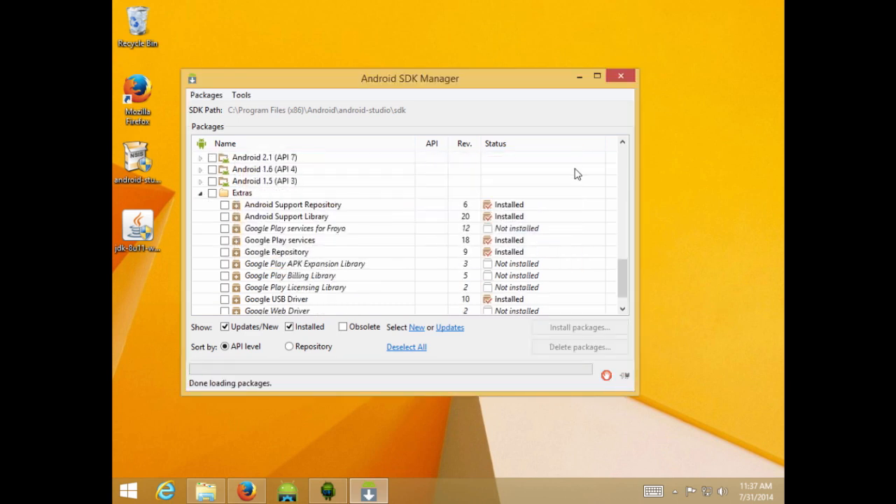
Close the SDK Manager and return to the Quick Start page of the Android Studio welcome window.
click(621, 78)
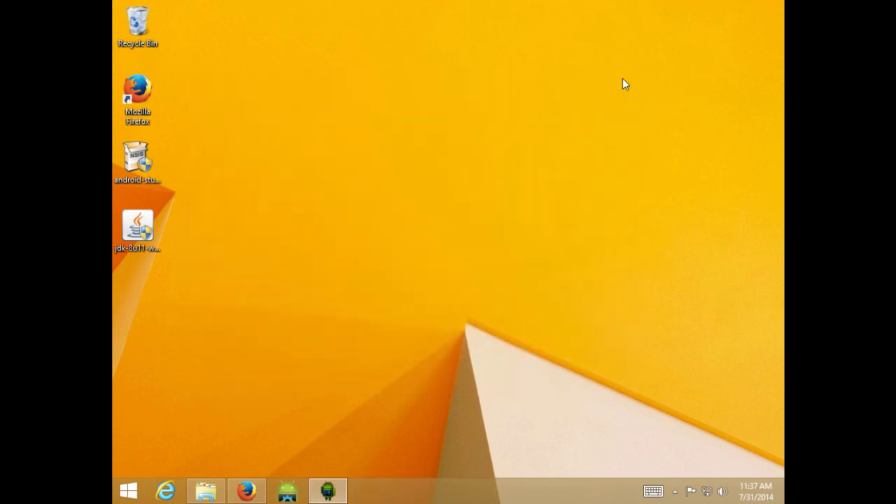
click(328, 490)
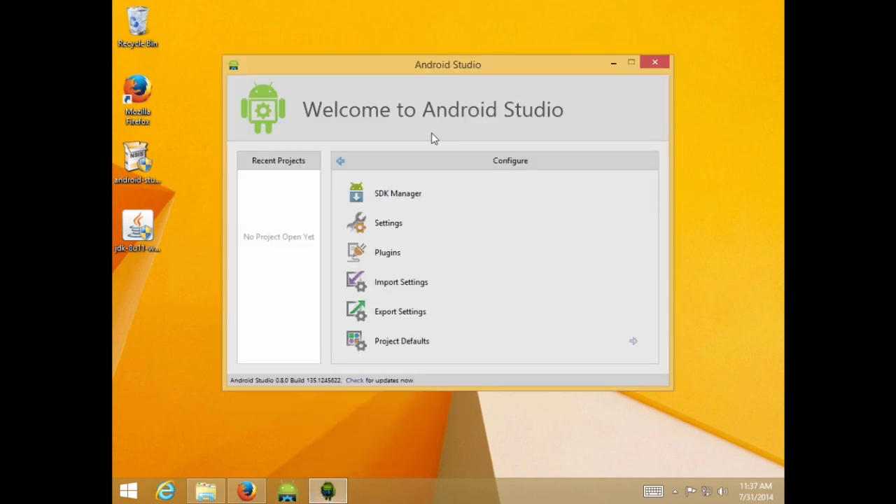
drag(463, 65, 465, 68)
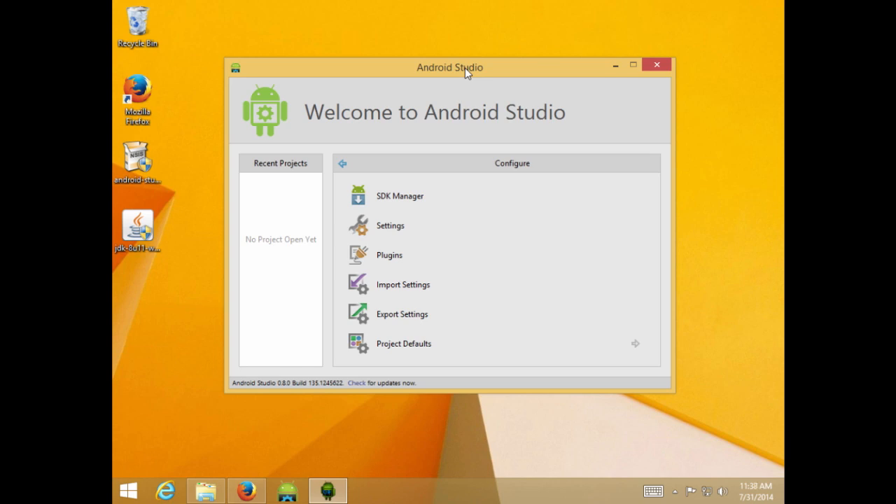
click(343, 164)
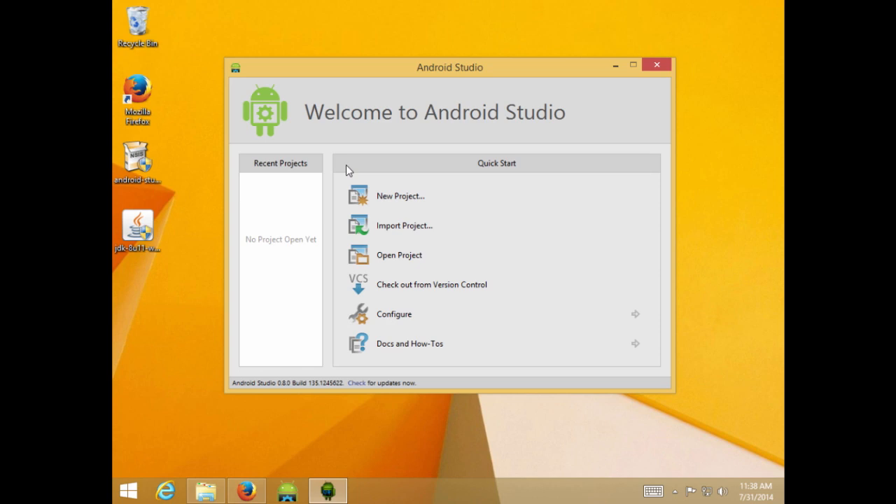
Create a new project named My Application with a Blank Activity named MyActivity, keeping the default settings.
click(394, 196)
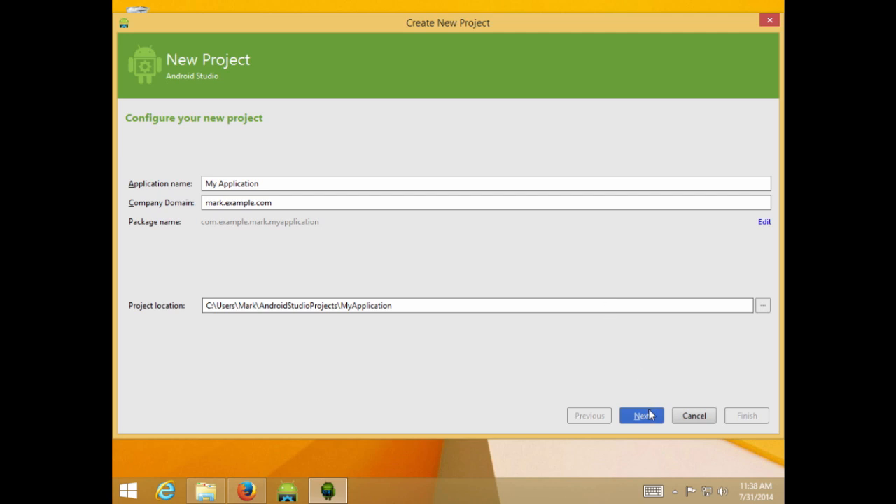
click(647, 418)
click(648, 419)
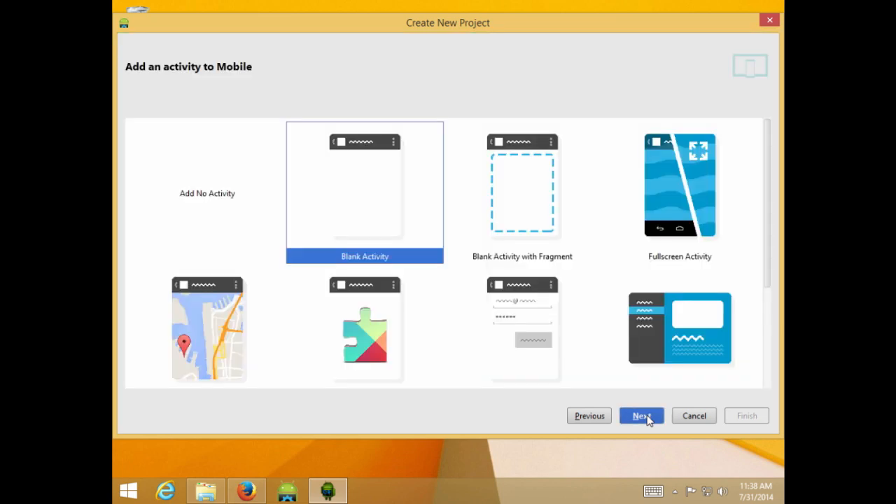
click(648, 419)
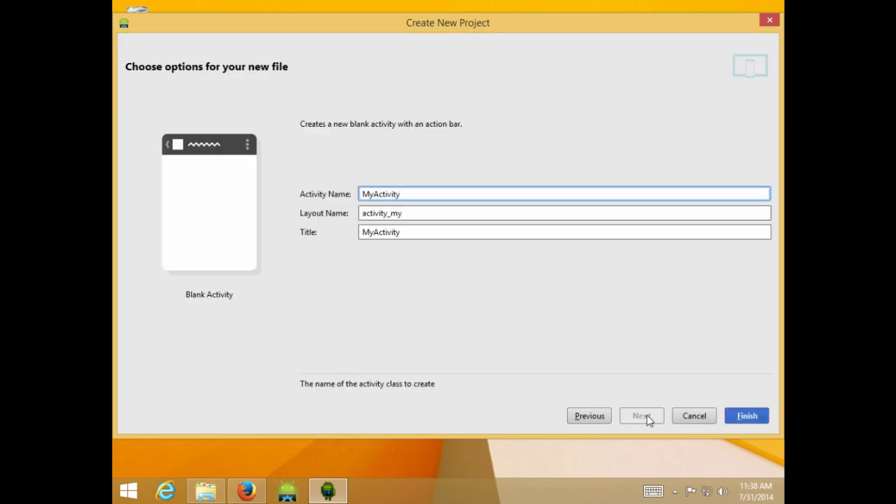
click(749, 419)
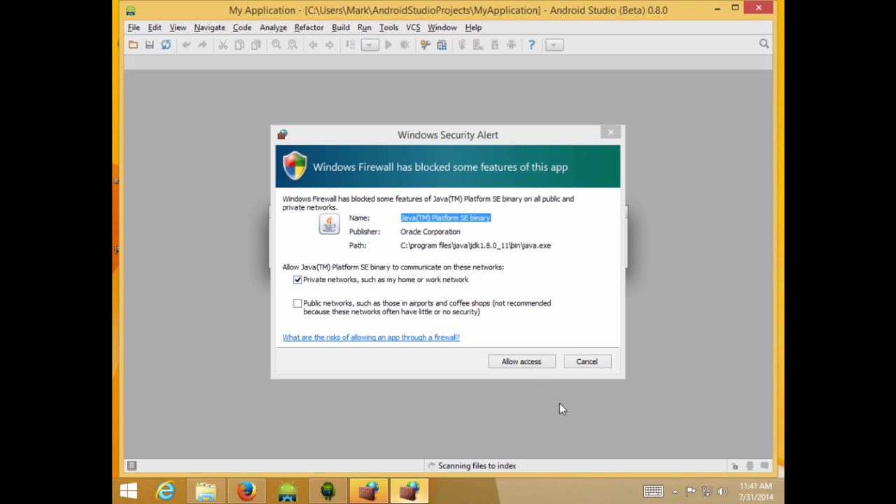
Allow Java(TM) Platform SE binary through the firewall on private networks, and dismiss the Tip of the Day and Tool Windows Quick Access hints.
click(521, 370)
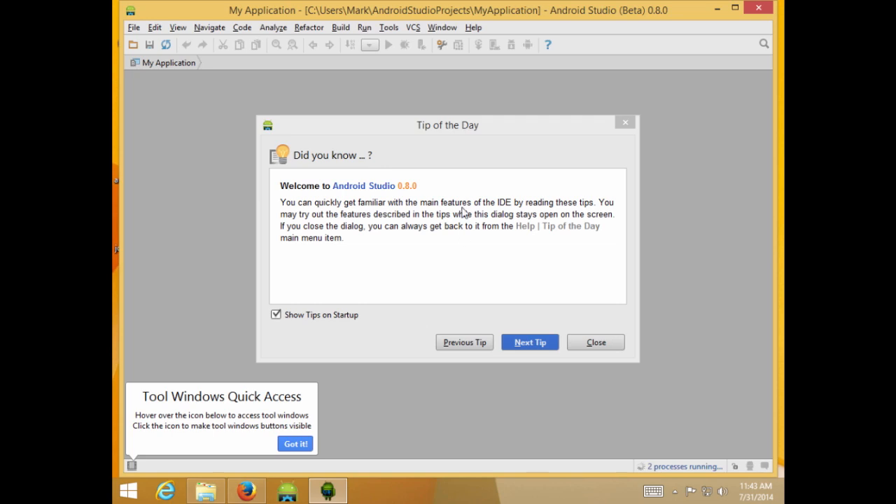
click(465, 161)
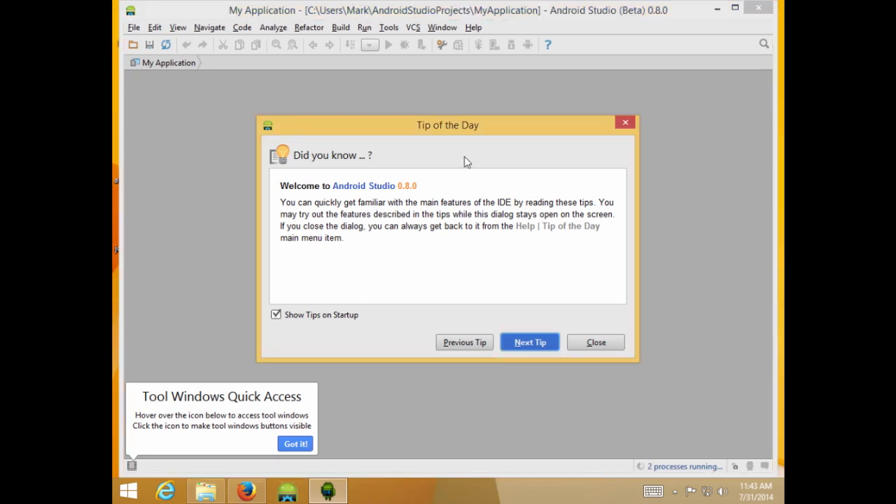
click(525, 343)
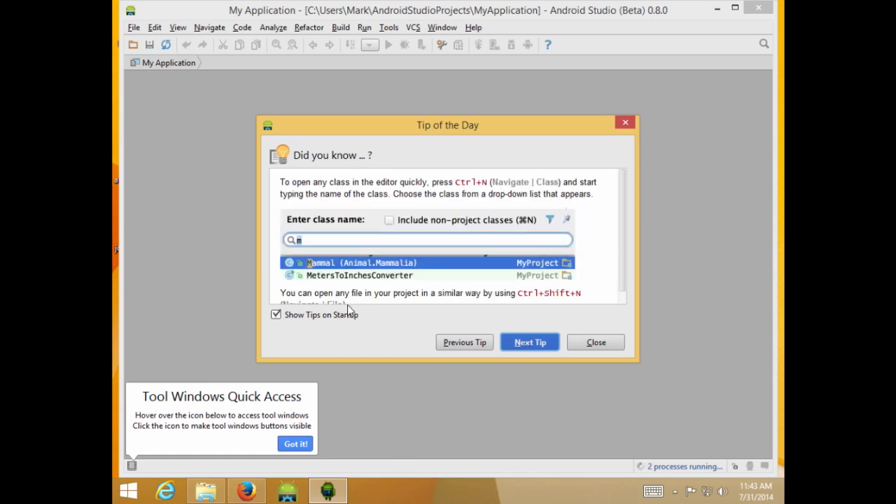
click(592, 343)
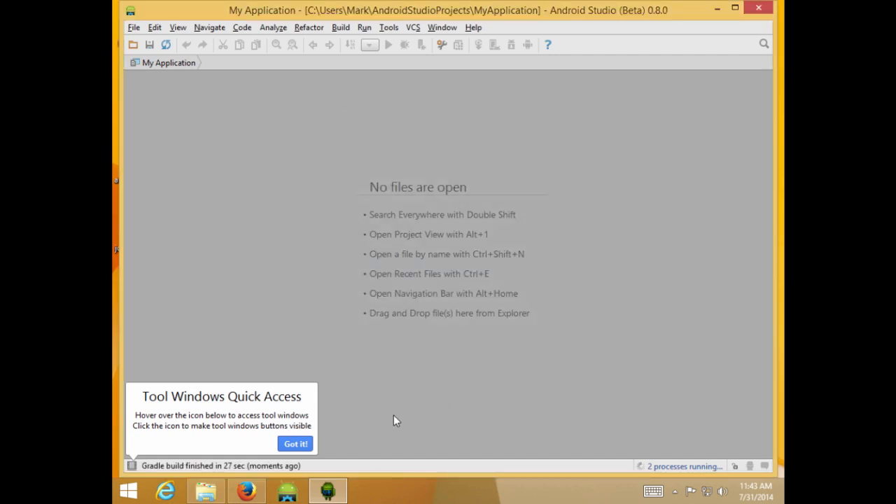
click(296, 444)
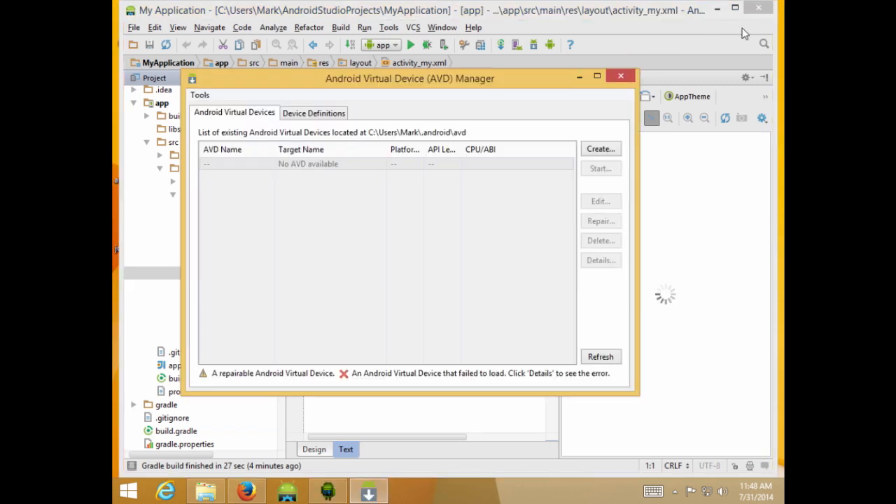
Minimize the project window and start a new Android virtual device named Buzztouch in the AVD Manager.
click(718, 10)
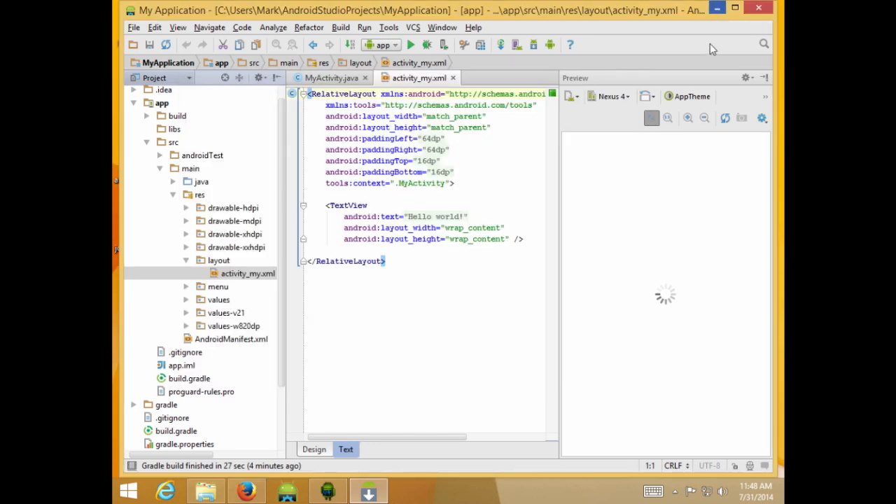
click(378, 495)
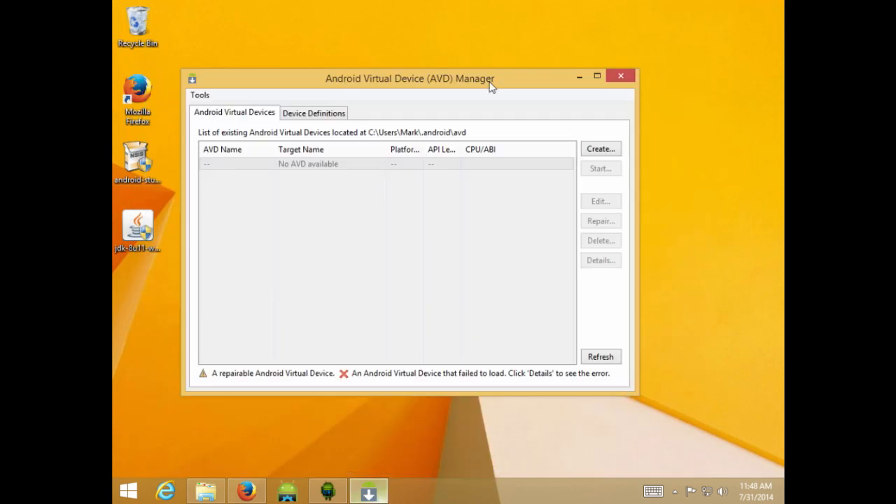
click(593, 152)
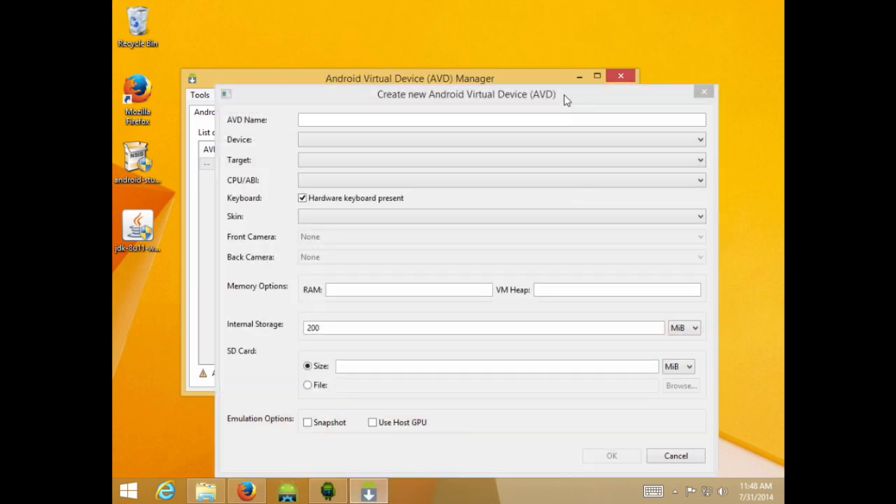
drag(565, 96, 548, 53)
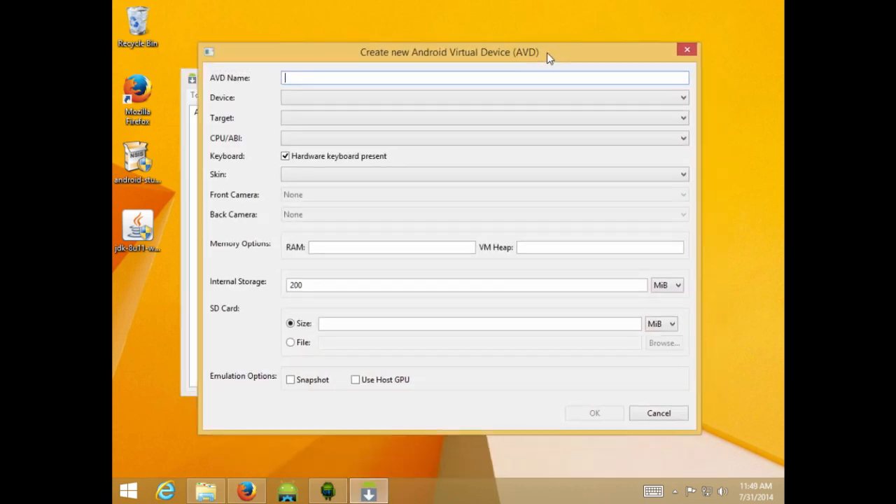
text(Buzztouch)
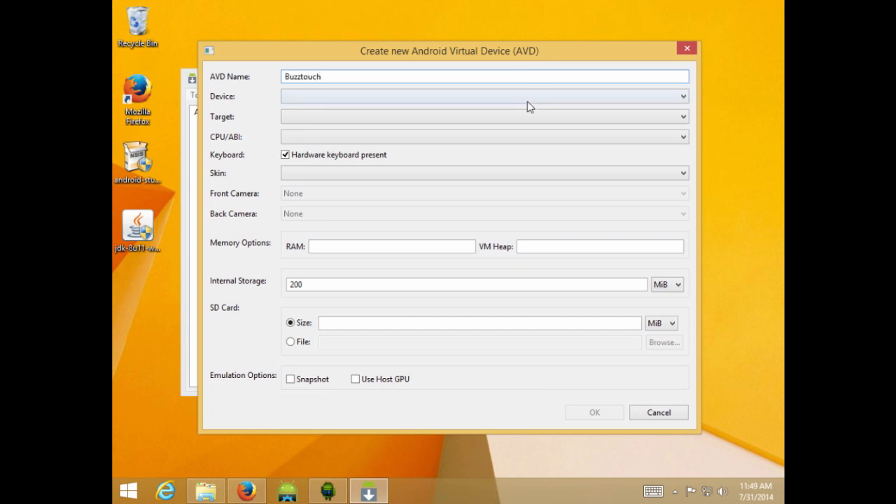
Set the virtual device to Nexus 7 (2012) and its target to Android 4.0 - API Level 14.
click(527, 100)
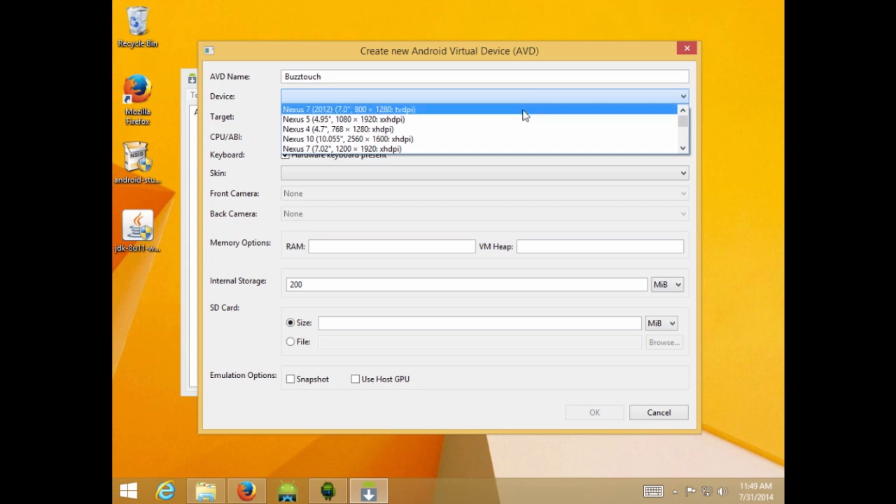
scroll(520, 127, down, 1)
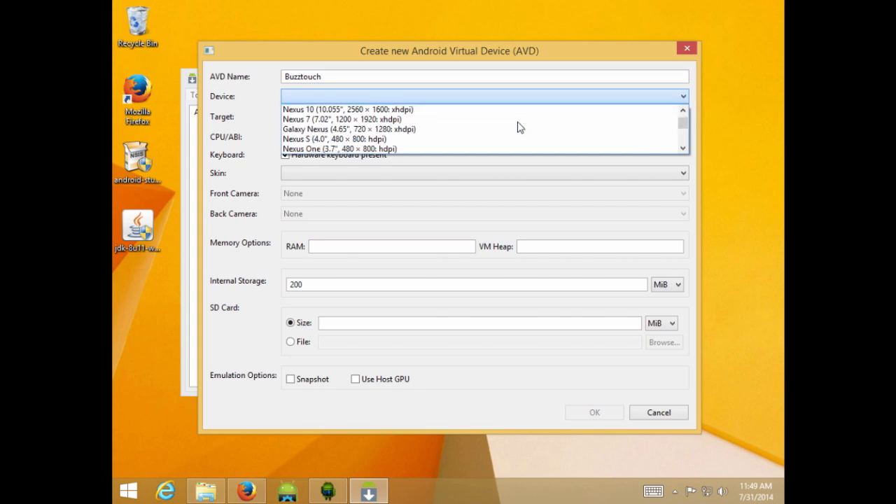
scroll(518, 122, up, 1)
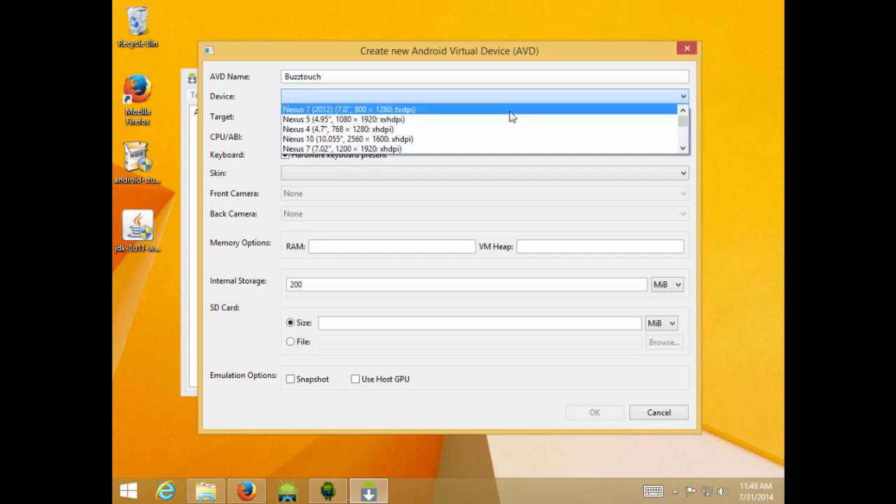
click(510, 110)
click(502, 117)
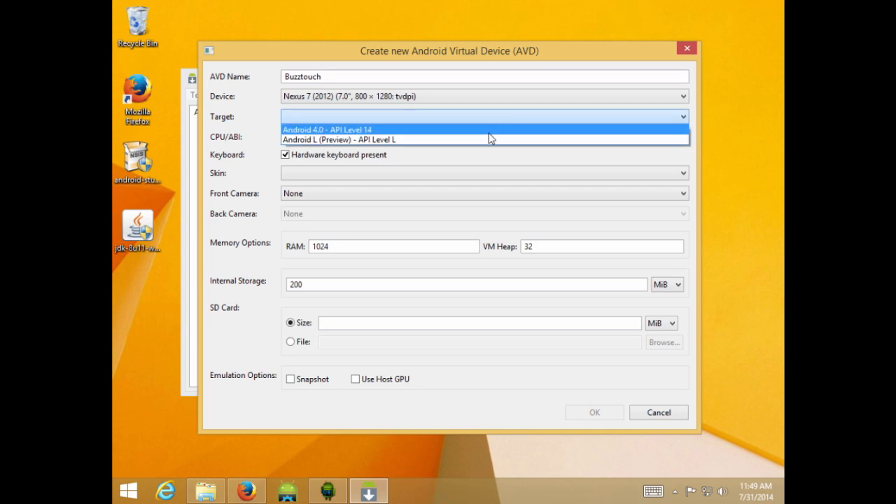
click(489, 133)
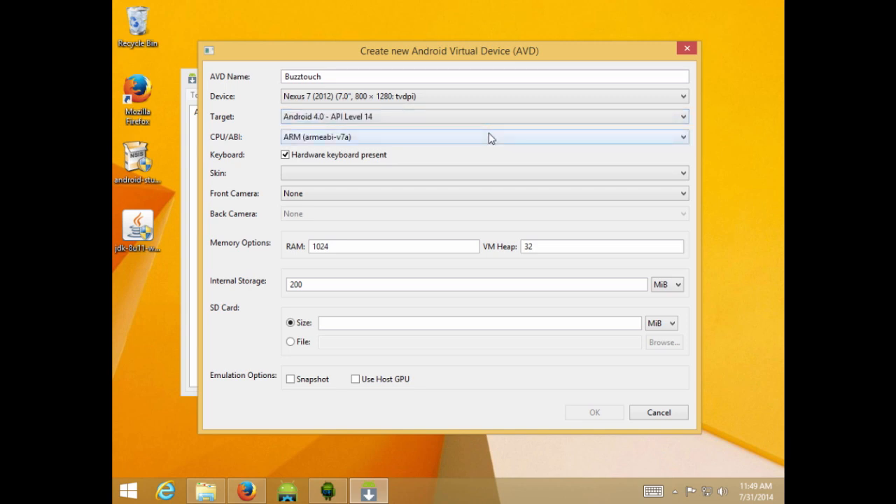
Keep ARM (armeabi-v7a) as the CPU, choose Skin with dynamic hardware controls, and create the virtual device.
click(464, 136)
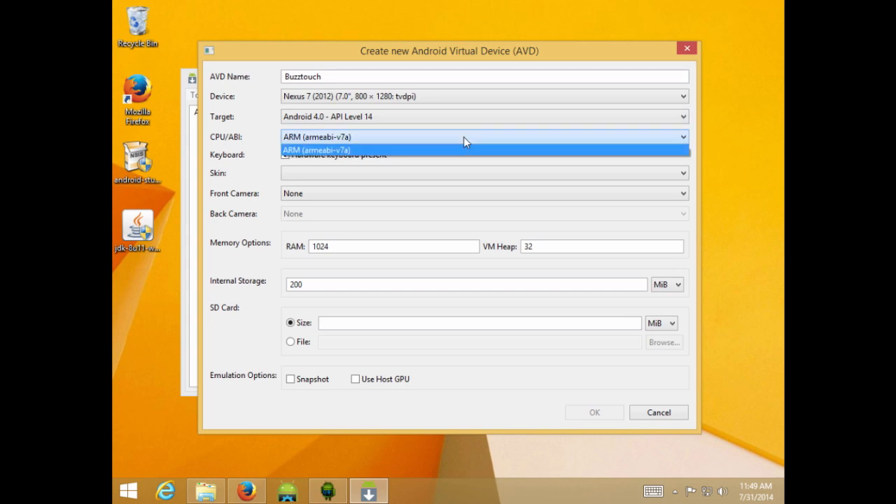
click(463, 137)
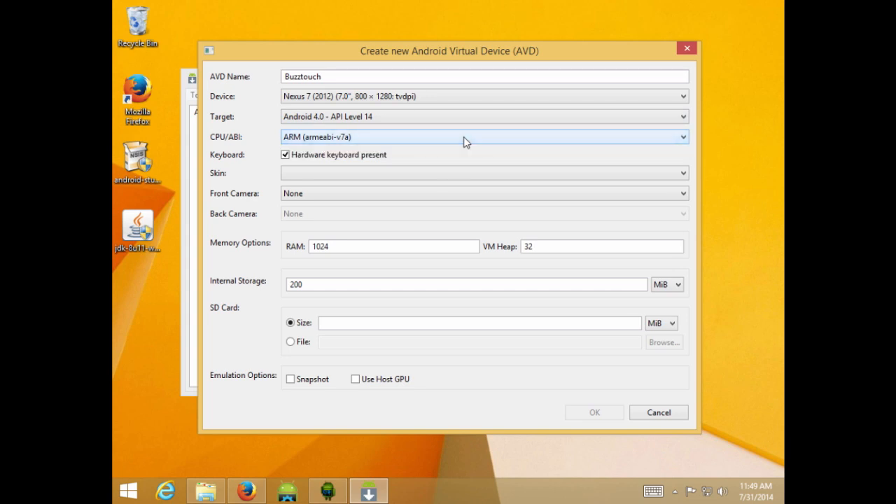
click(372, 176)
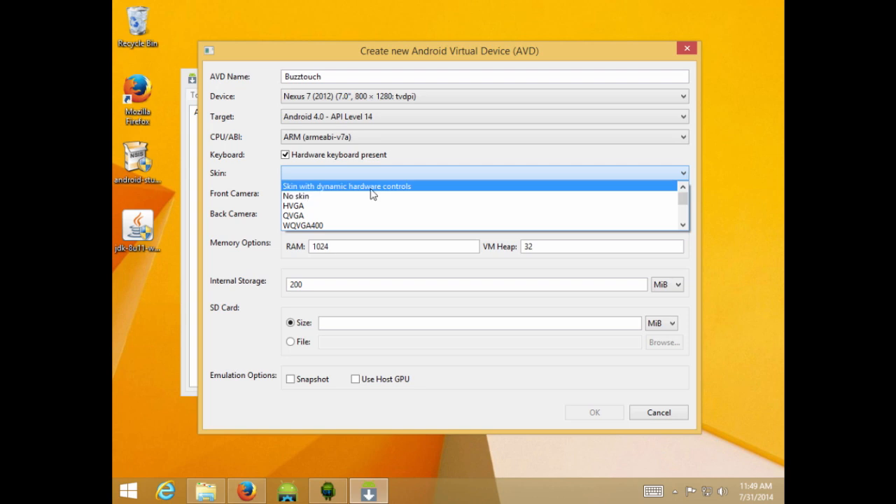
click(371, 187)
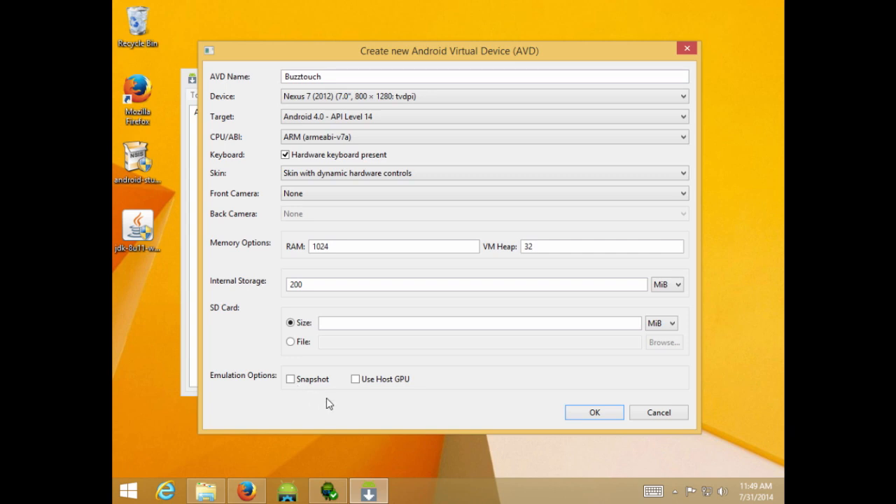
click(593, 412)
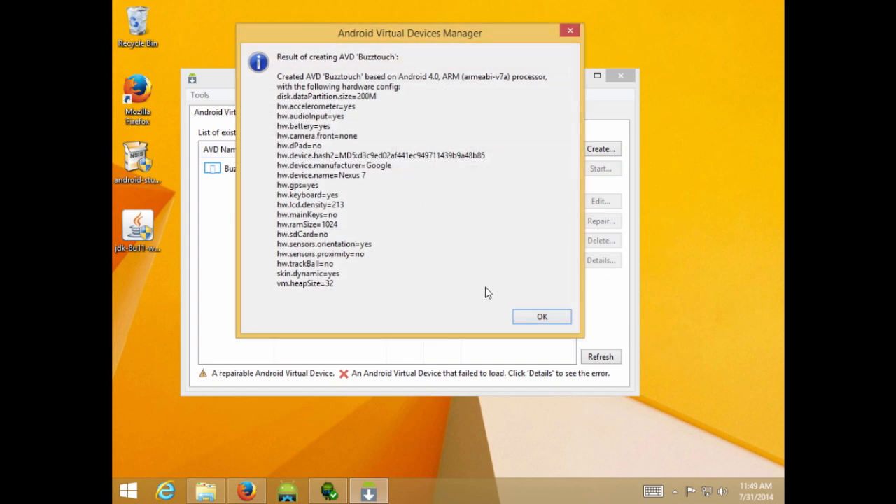
click(531, 318)
Select the Buzztouch virtual device, close the AVD Manager, and bring up the Android Studio project window before minimizing it.
click(442, 172)
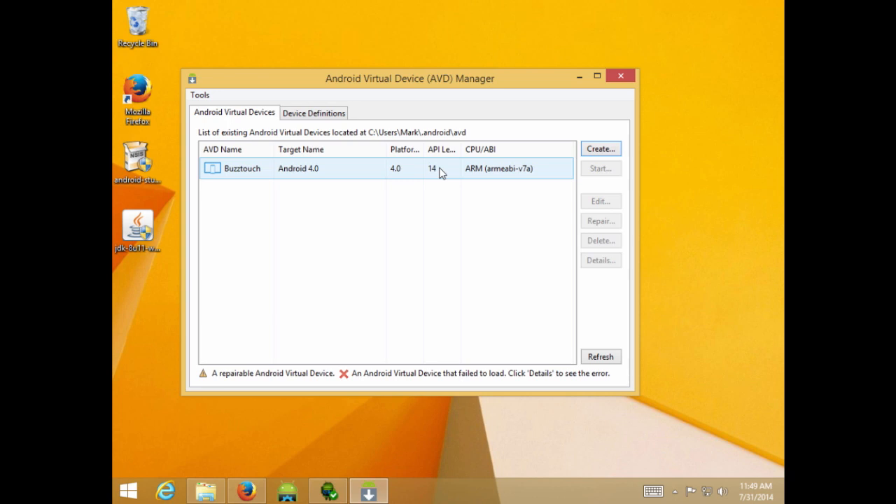
drag(434, 86, 463, 83)
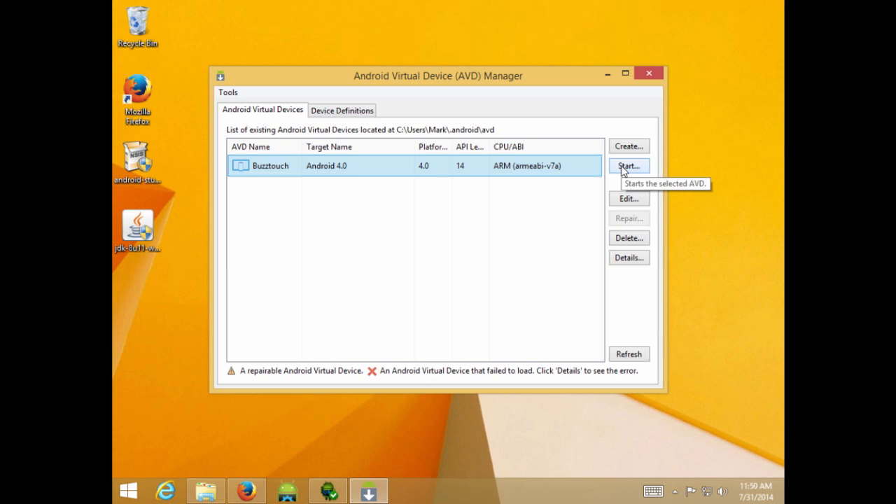
click(647, 78)
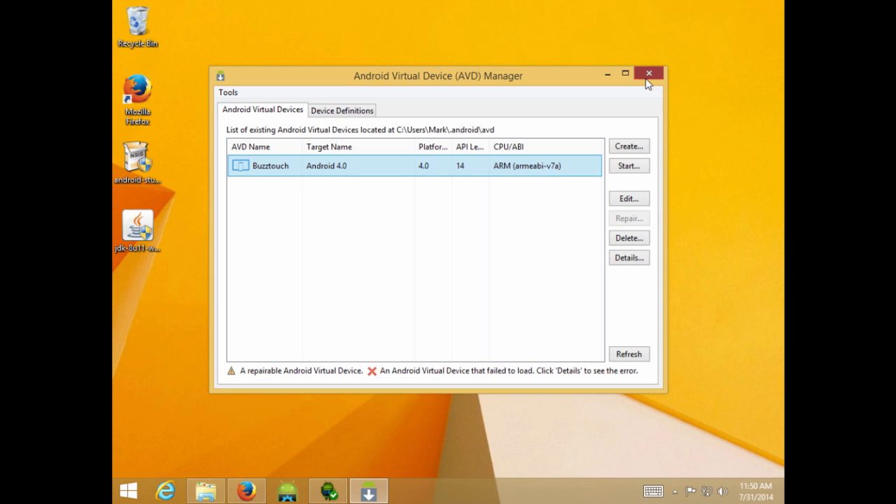
click(329, 491)
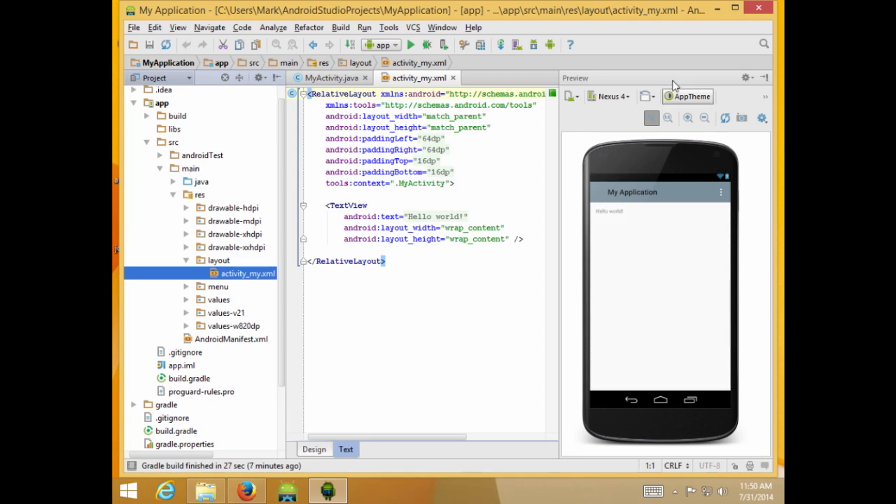
click(719, 14)
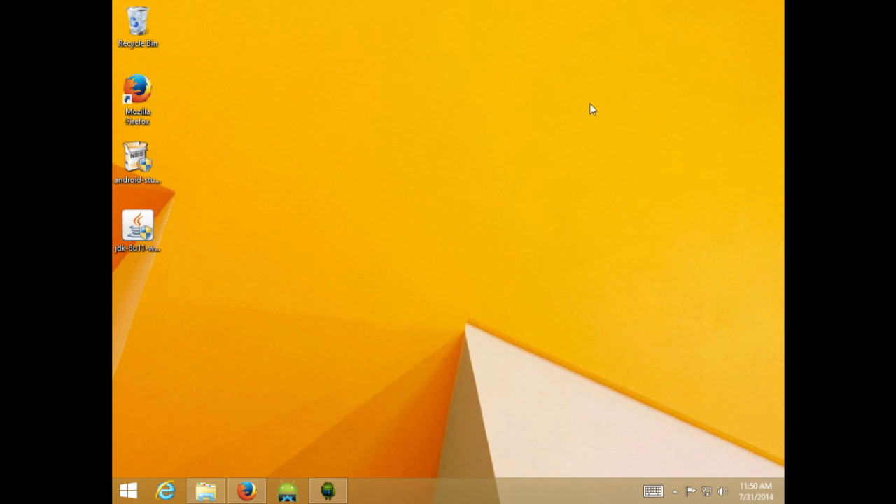